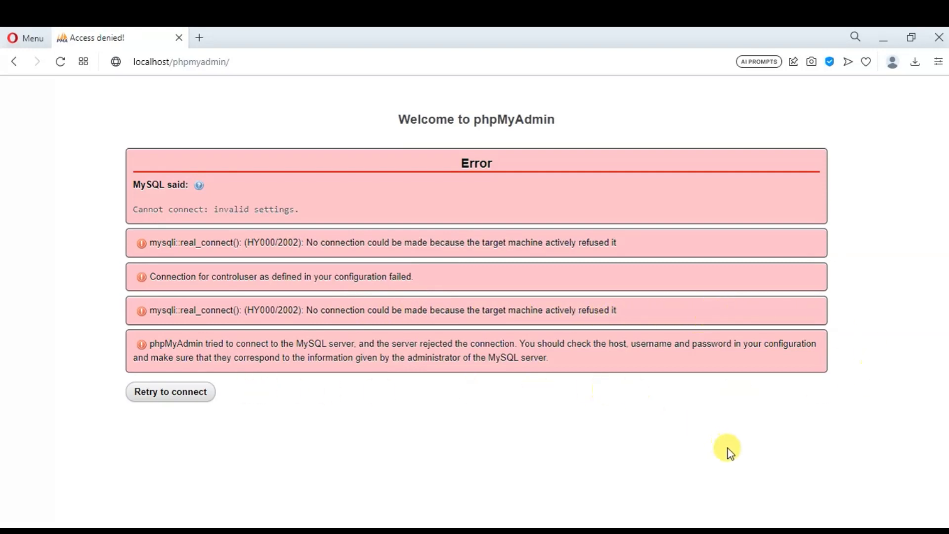
- Switch to the XAMPP Control Panel and open MySQL's my.ini configuration file in a maximized Notepad window
click(628, 532)
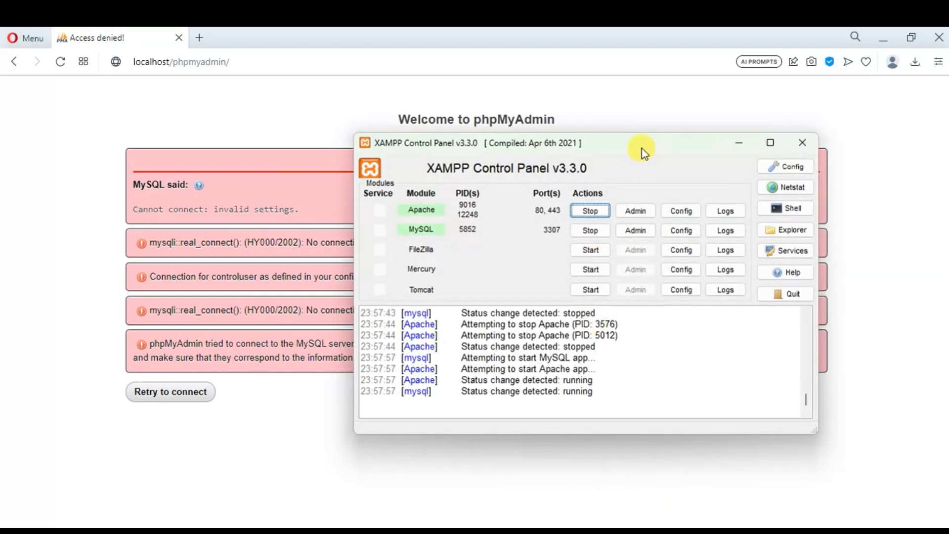
drag(643, 150, 707, 138)
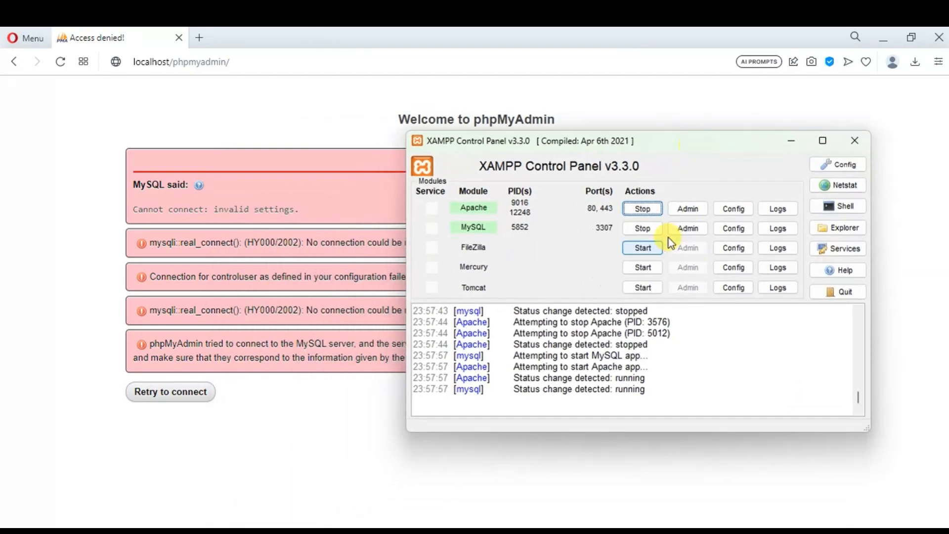
click(745, 236)
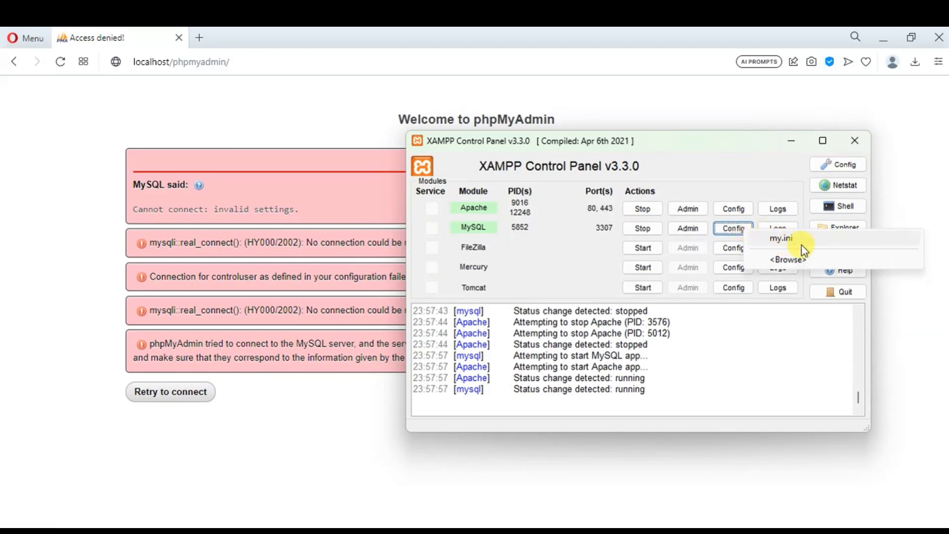
click(790, 239)
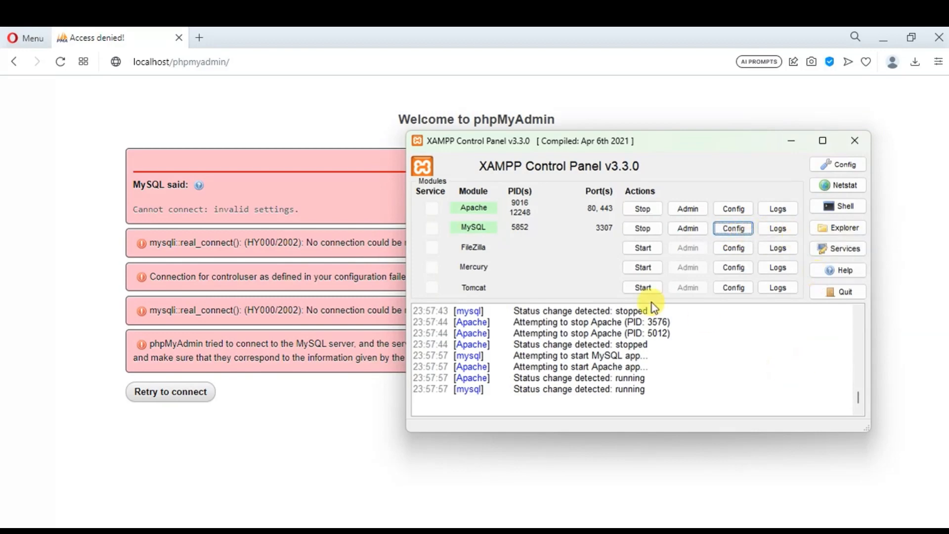
click(783, 216)
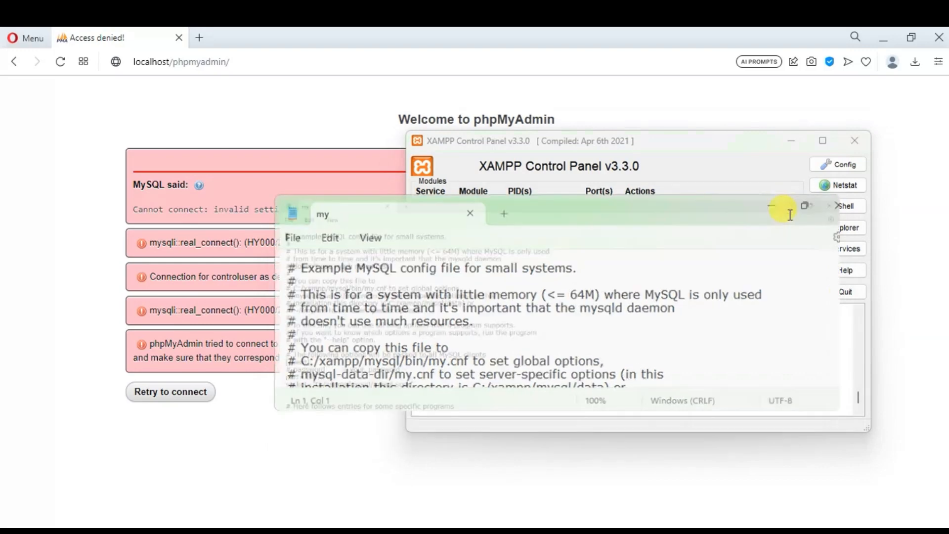
- Set the port to 3306 in both the [client] and [mysqld] sections of the configuration file
scroll(243, 218, down, 5)
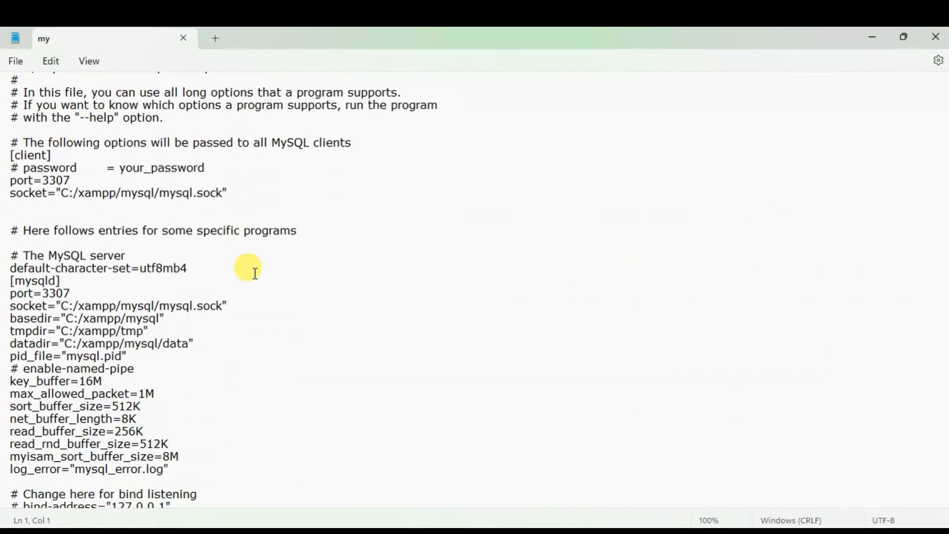
scroll(257, 275, down, 1)
scroll(257, 262, up, 1)
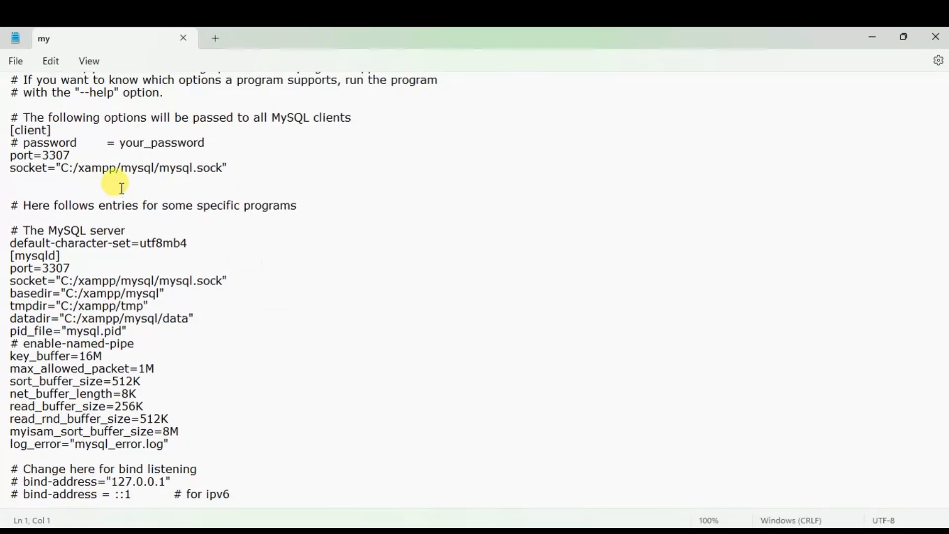
scroll(125, 188, up, 3)
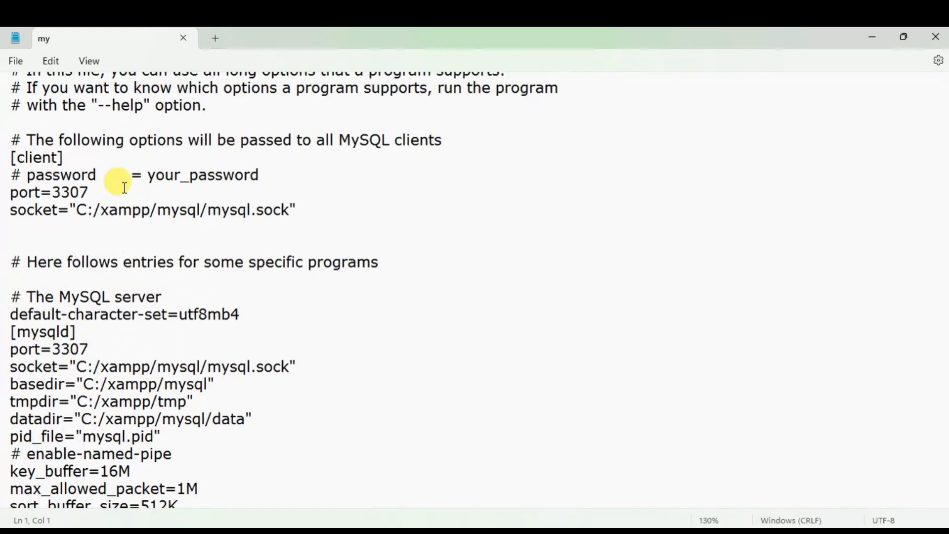
click(90, 192)
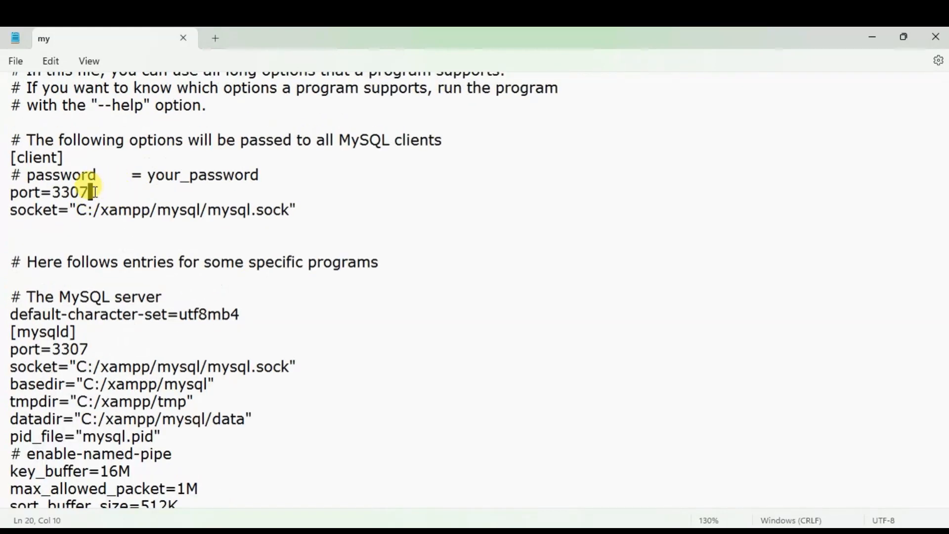
key(BackSpace)
text(6)
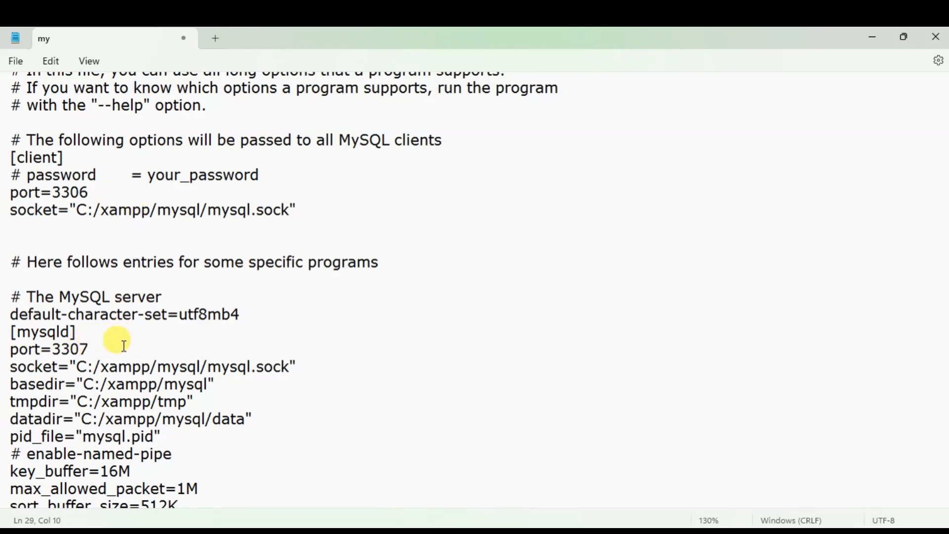
key(BackSpace)
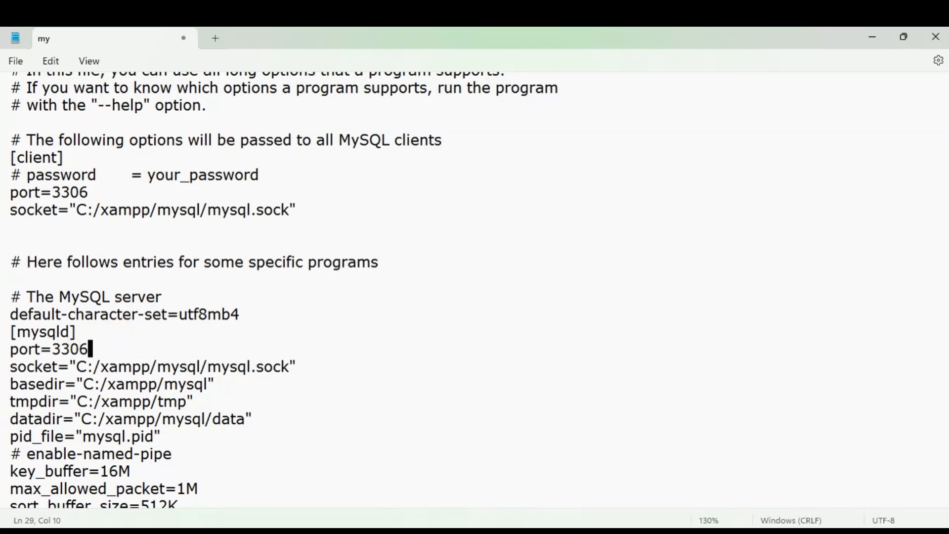
- Save the edited MySQL configuration file and close Notepad
click(16, 61)
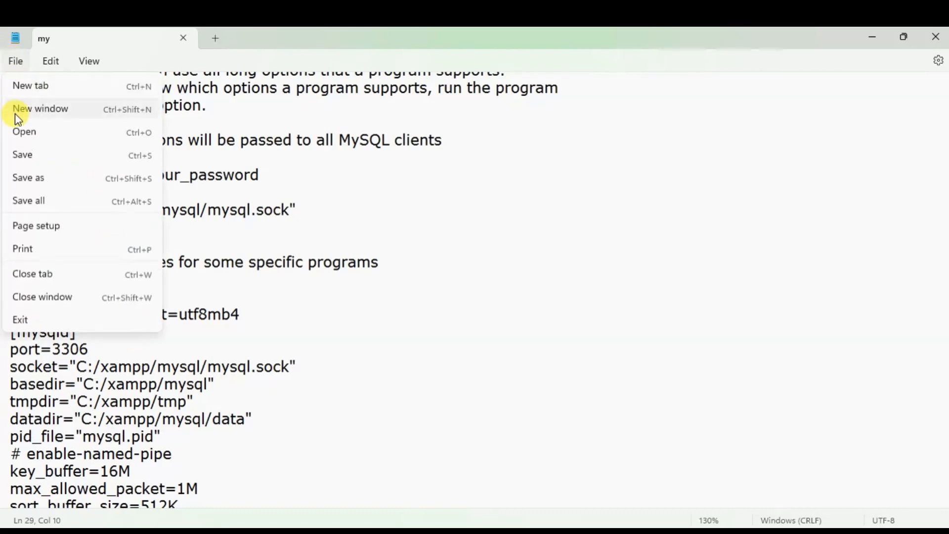
click(22, 154)
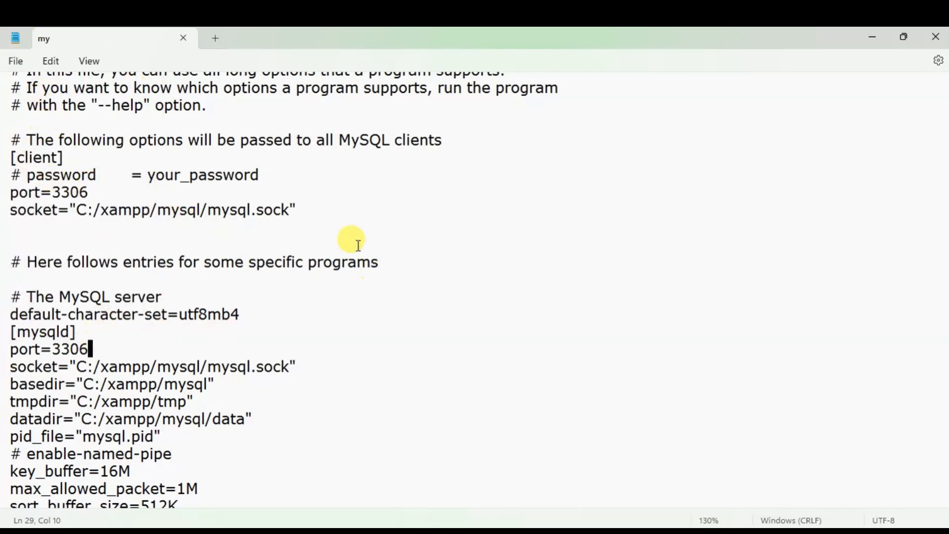
click(938, 42)
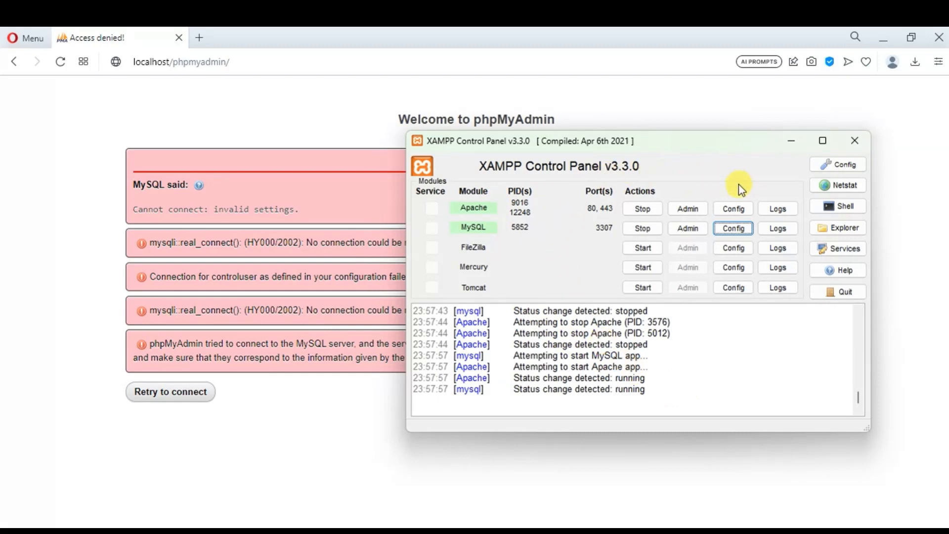
- Stop the Apache and MySQL modules, and start both of them again
click(648, 215)
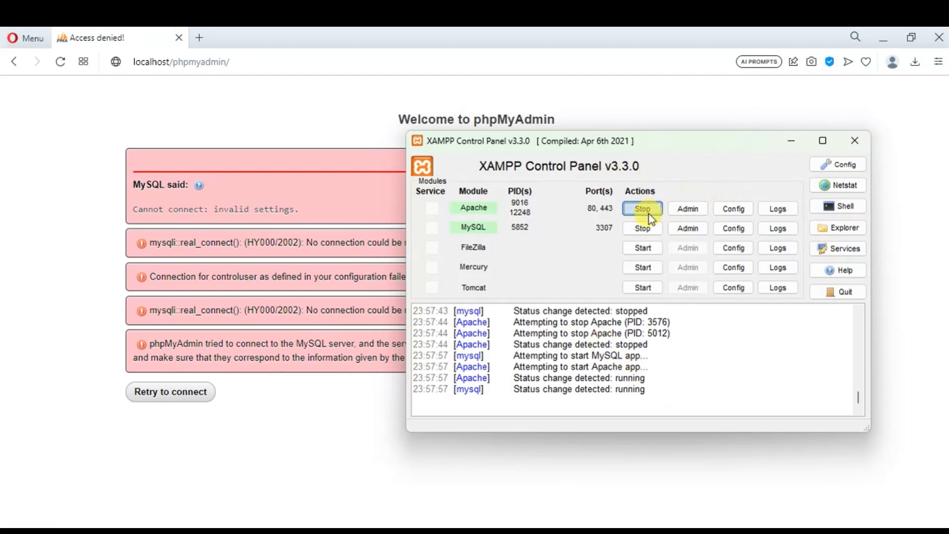
click(646, 231)
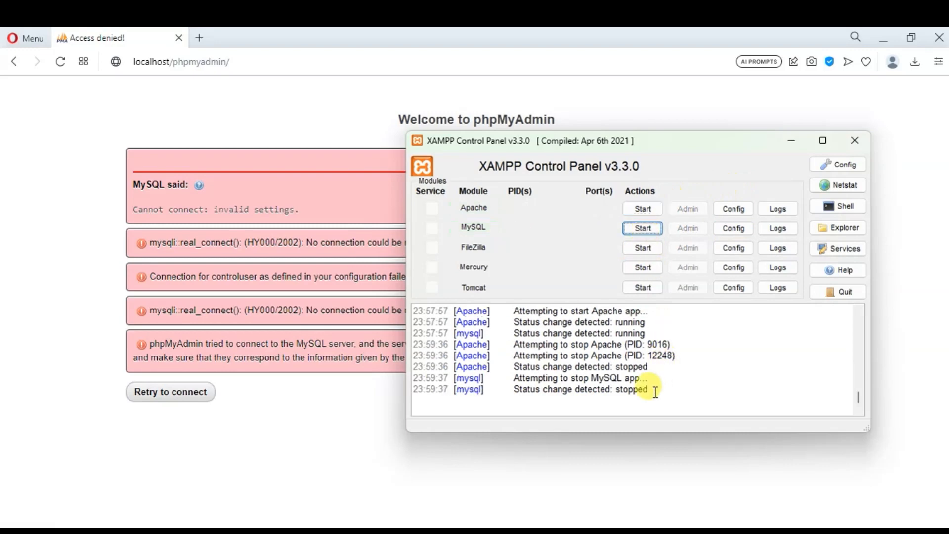
click(642, 229)
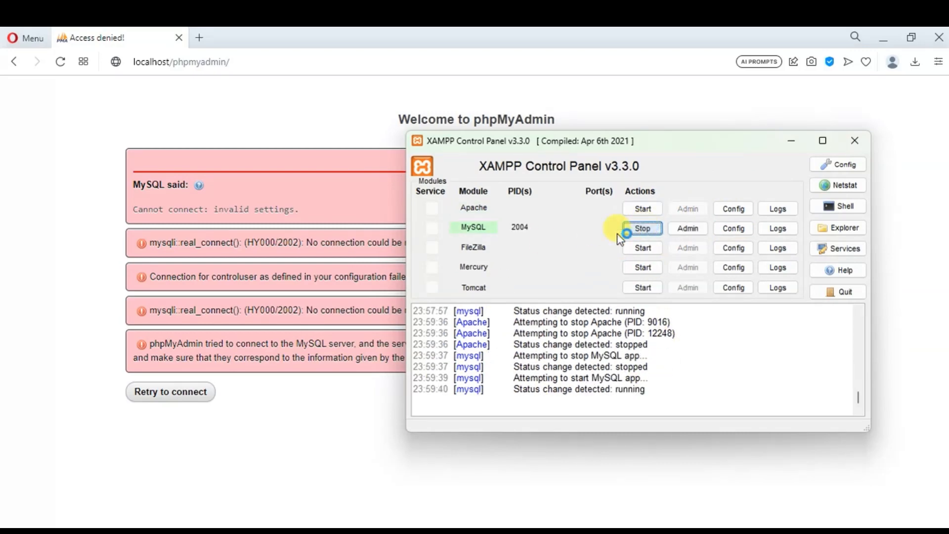
click(642, 208)
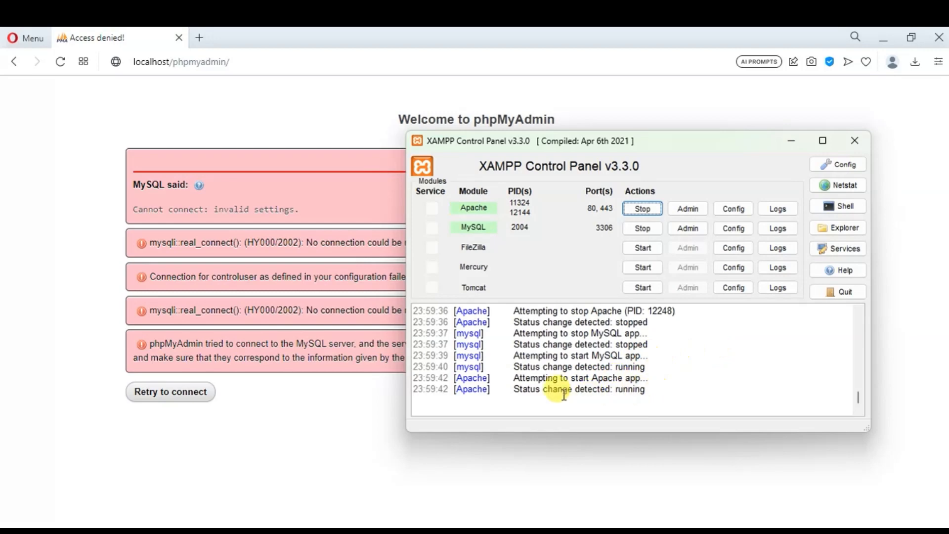
- Switch to the browser, reload the phpMyAdmin page and look over its home page
click(225, 105)
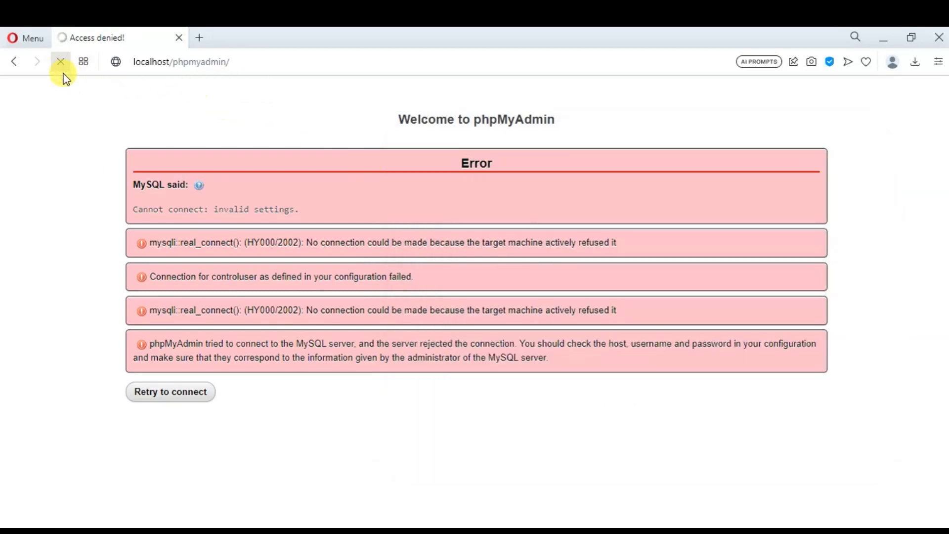
click(60, 63)
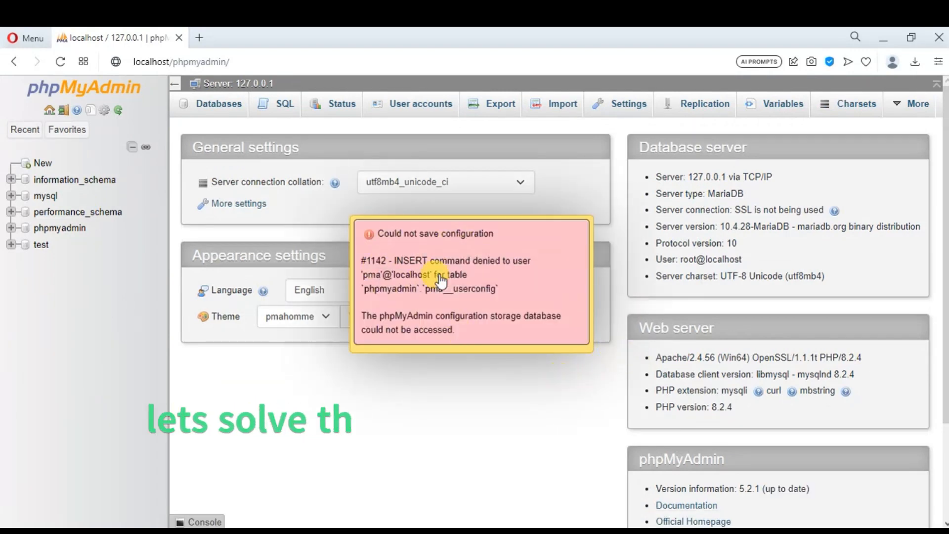
scroll(583, 370, down, 1)
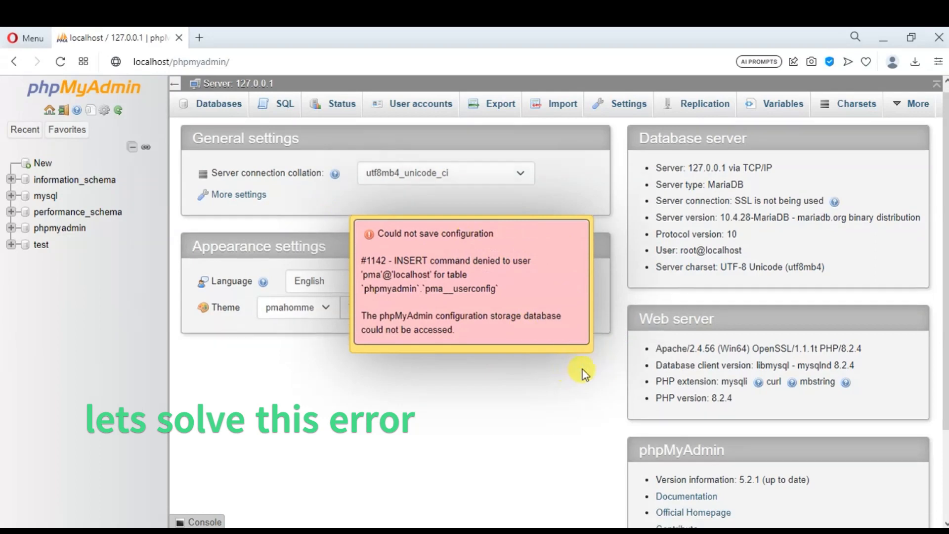
scroll(583, 370, down, 2)
scroll(578, 367, up, 2)
scroll(579, 367, down, 2)
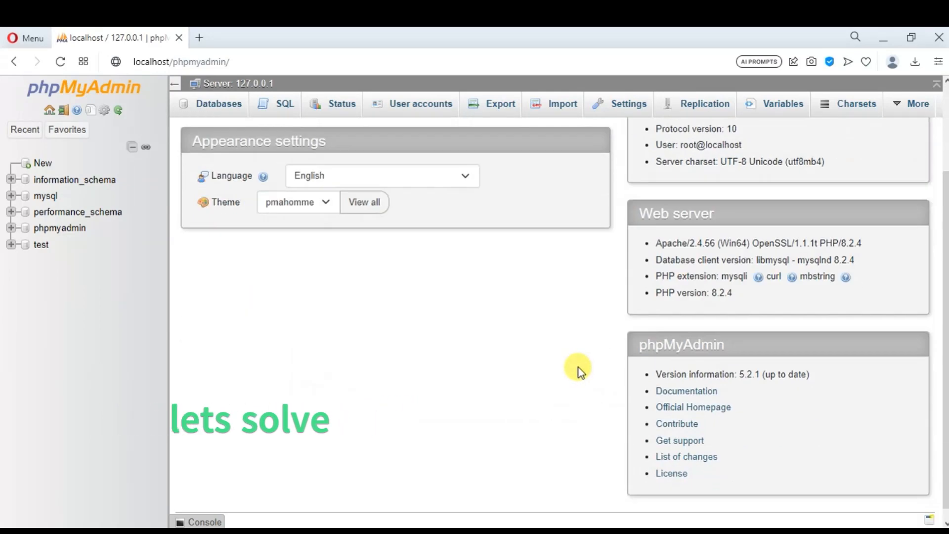
scroll(579, 369, up, 2)
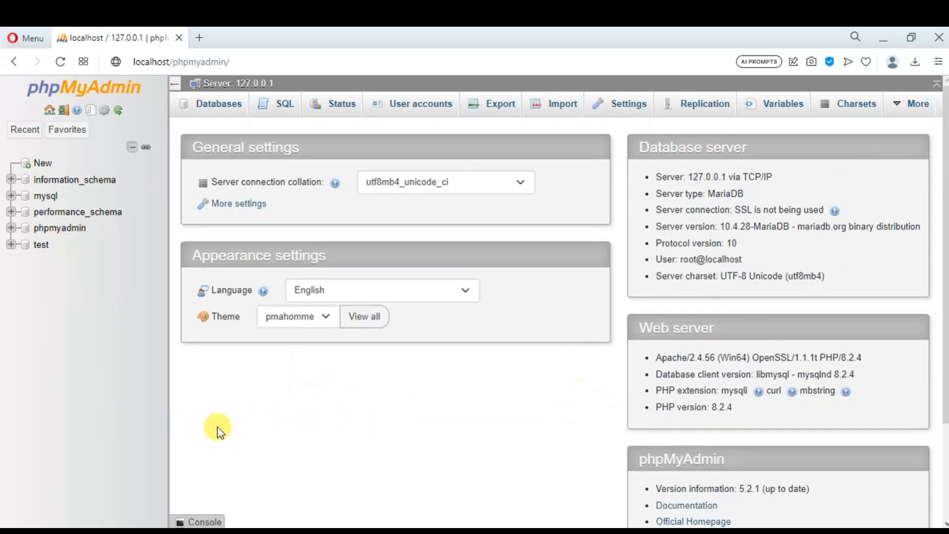
- Expand the tables of the mysql database and try to open the db table and its columns
click(11, 196)
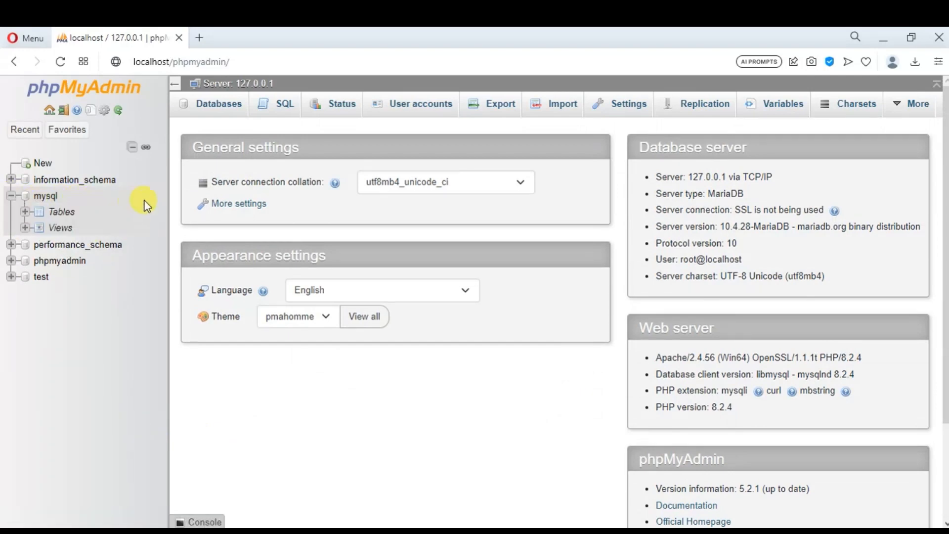
click(24, 212)
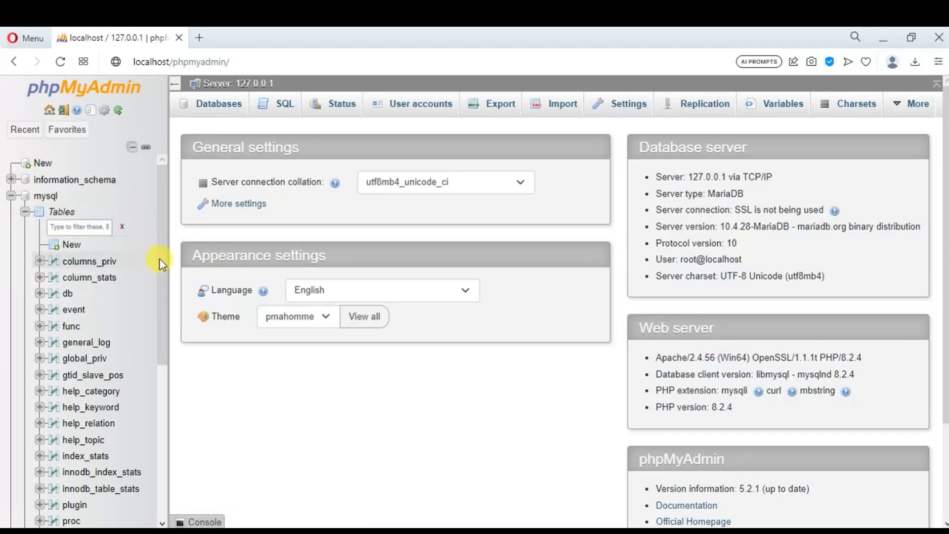
mouse_move(165, 256)
mouse_down()
mouse_move(179, 402)
mouse_move(162, 275)
mouse_up()
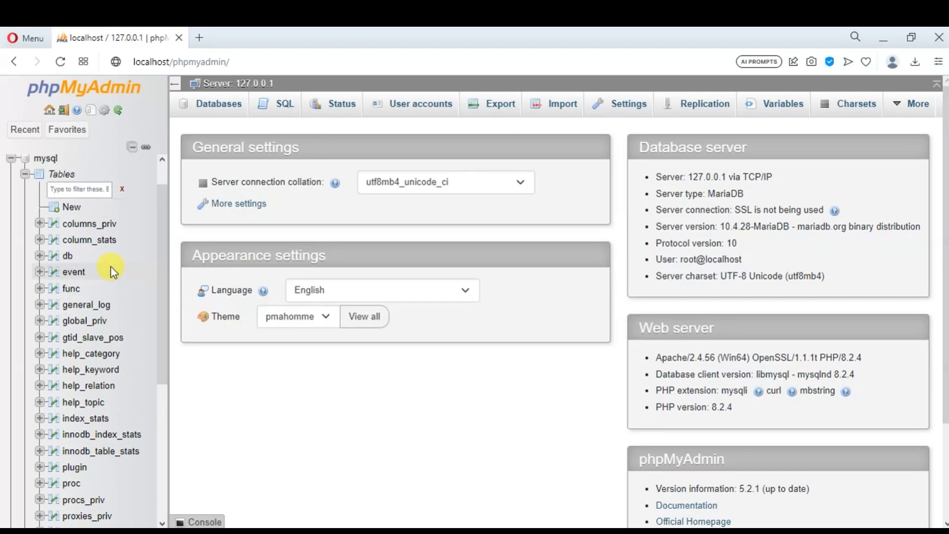
click(67, 258)
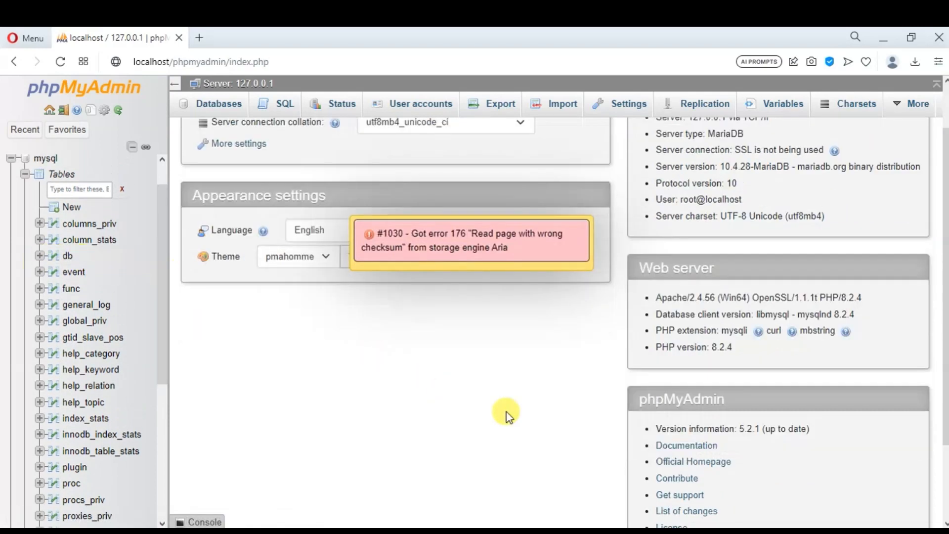
click(39, 256)
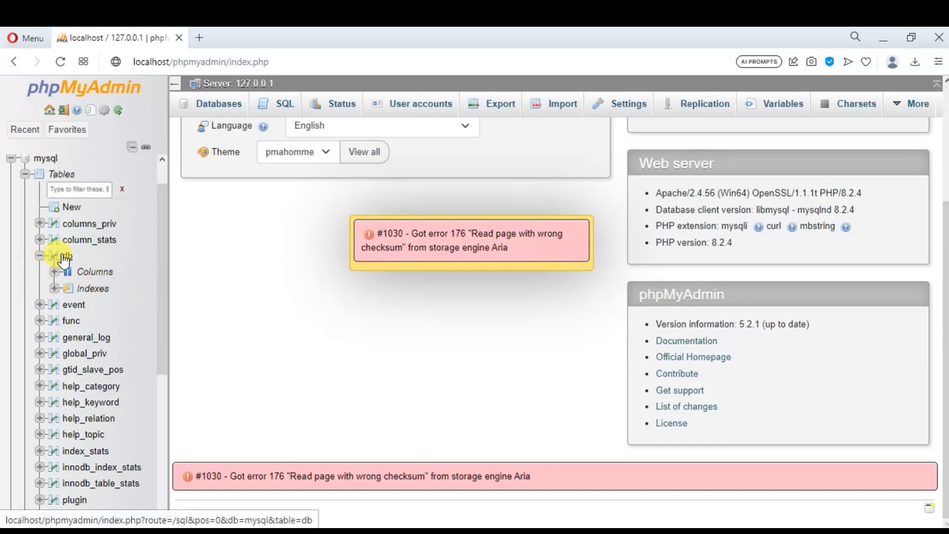
click(97, 273)
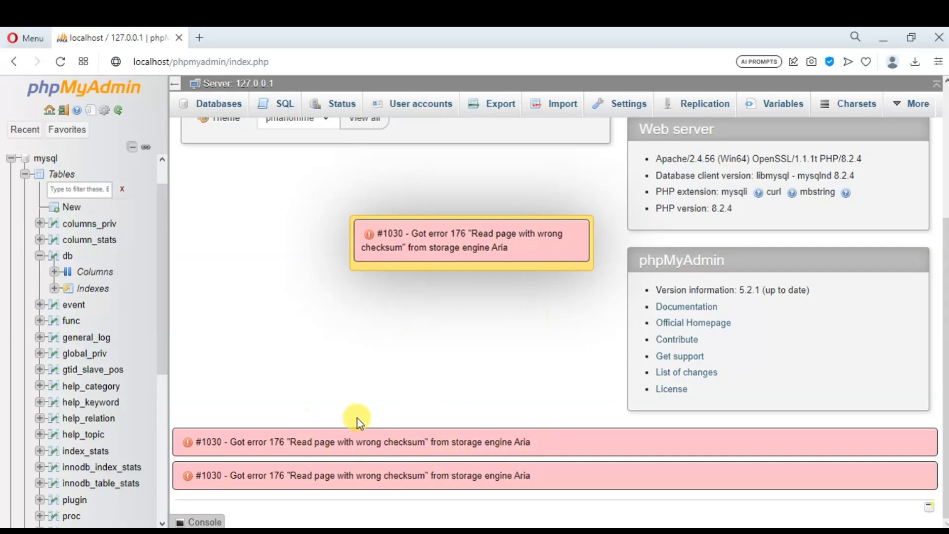
- Open the user accounts overview and try to edit the privileges of the pma user on localhost
drag(161, 286, 163, 215)
scroll(312, 261, up, 5)
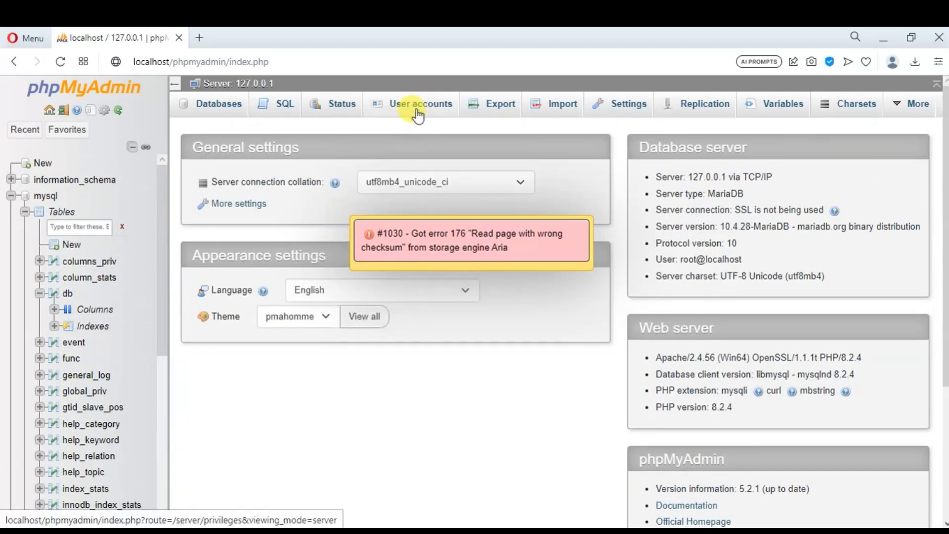
click(420, 112)
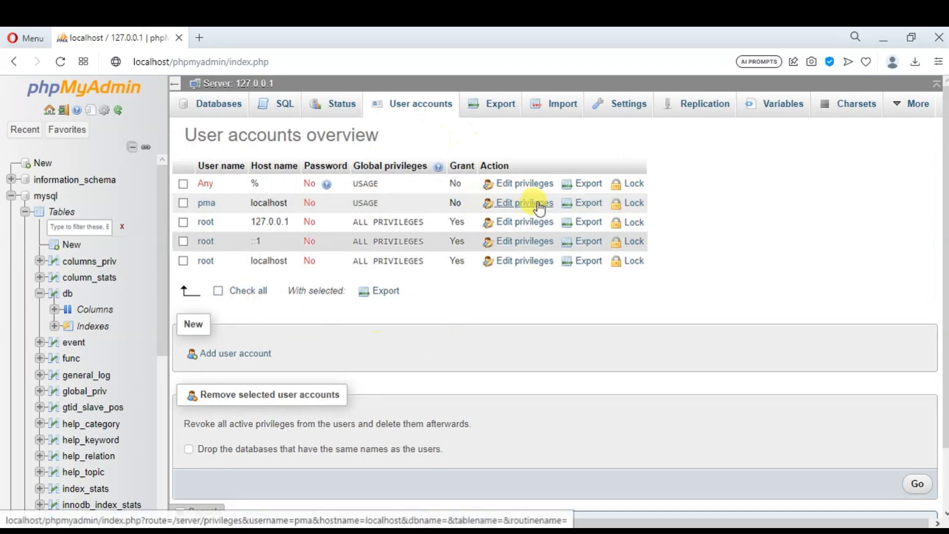
click(519, 206)
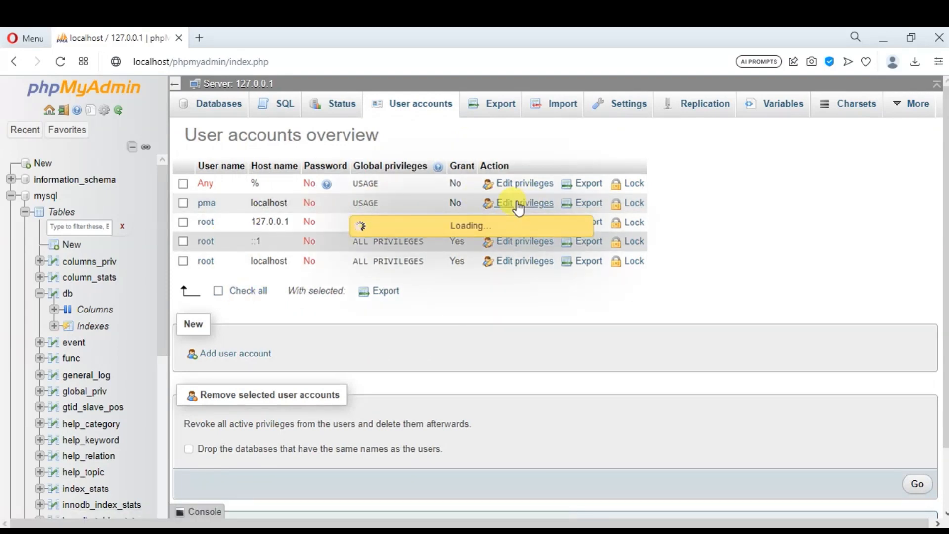
scroll(515, 206, down, 5)
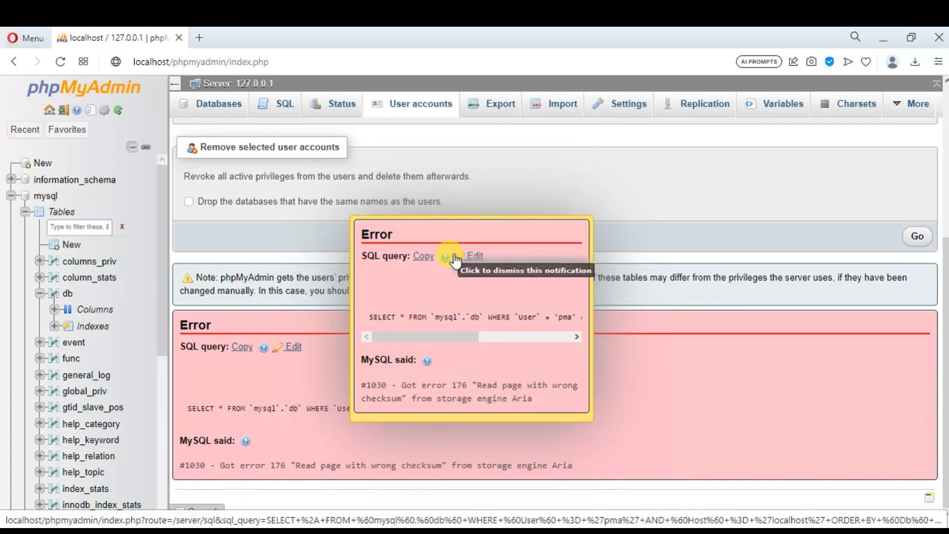
- Dismiss the error notification and open the failed SELECT query on mysql.db for editing in the SQL editor
click(474, 259)
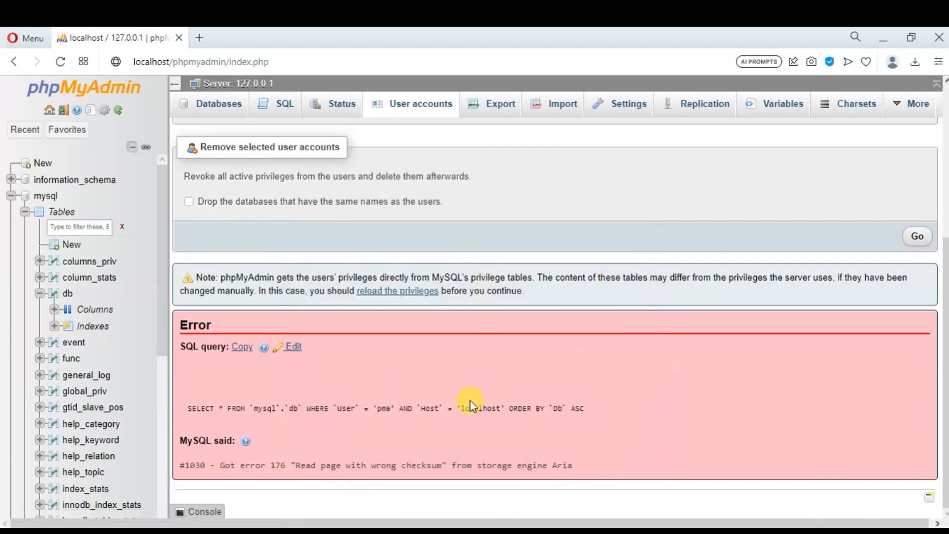
click(295, 345)
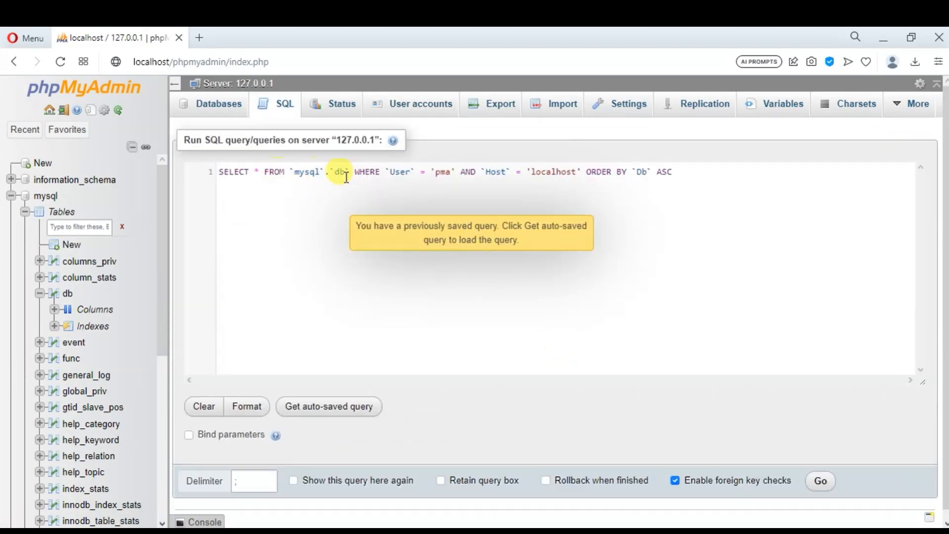
- Replace the SELECT query in the SQL editor with the statement CREATE USER pma@'127.0.0.1'
drag(673, 172, 228, 171)
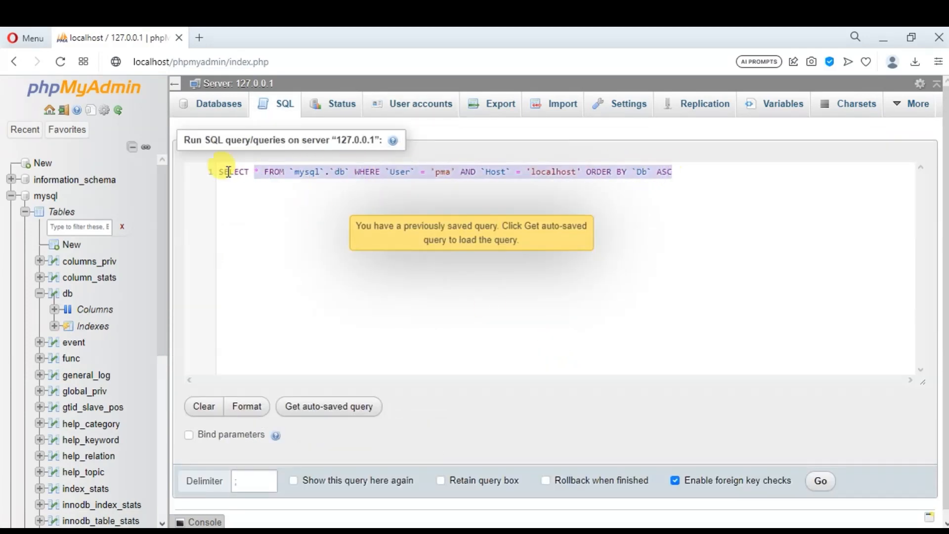
key(BackSpace)
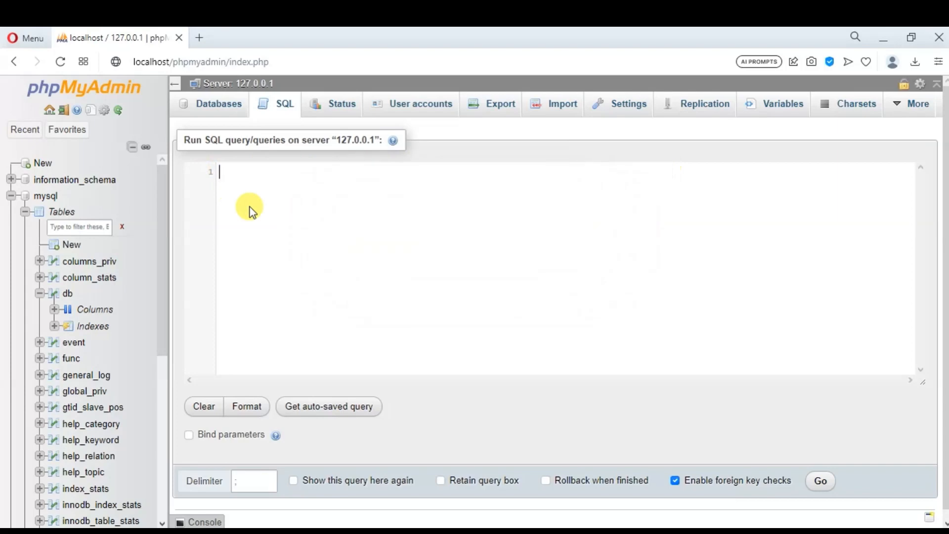
text(CREATE)
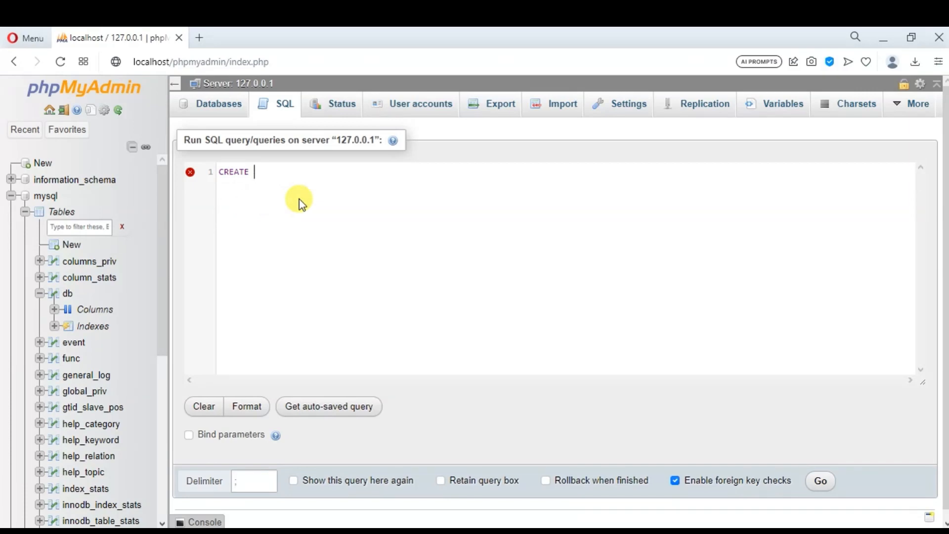
key(ctrl+plus)
key(ctrl+plus)
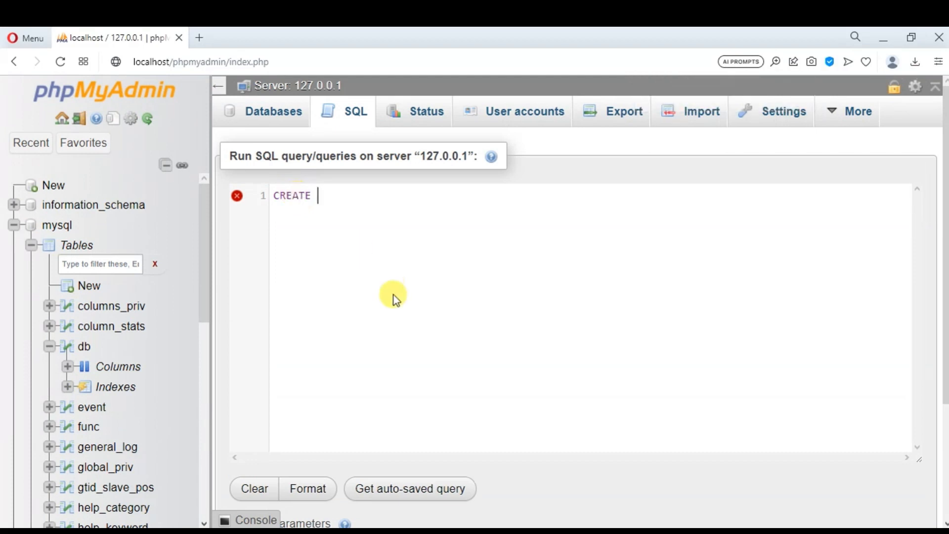
text(USER )
text(pm)
text(a)
text(@;)
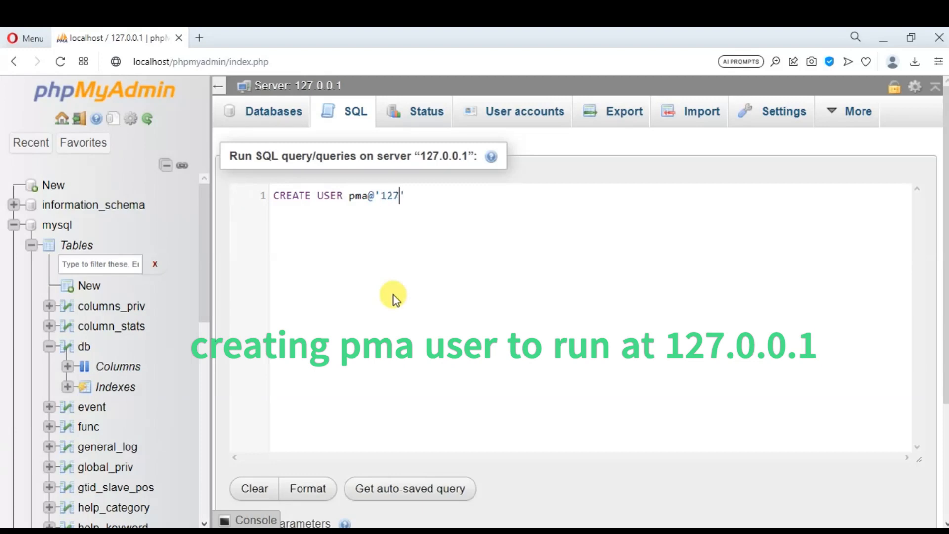
text(127.0.0)
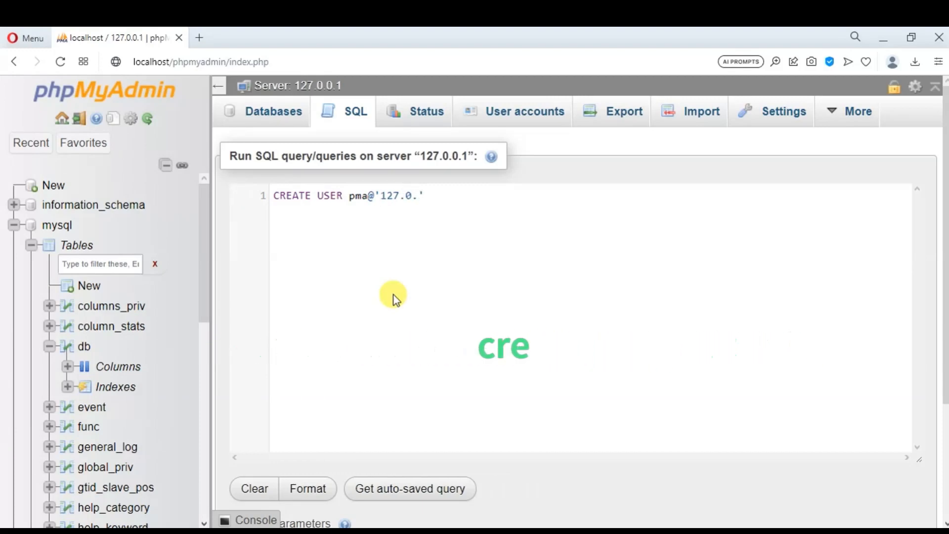
text(.1)
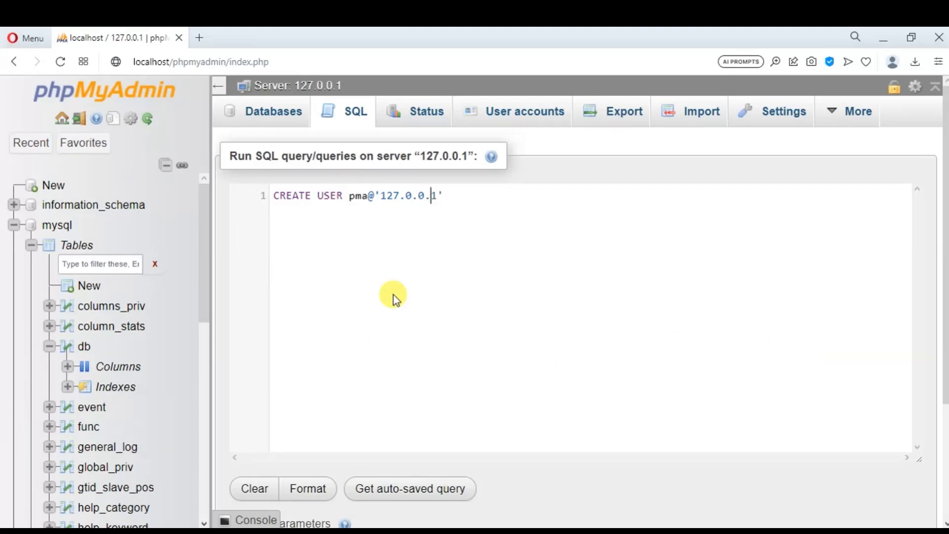
- Enclose the user name pma in single quotes so the statement reads CREATE USER 'pma'@'127.0.0.1'
key(Left)
key(Left)
key(Left)
key(Left)
key(Left)
key(Left)
key(Left)
key(Left)
key(Left)
key(Left)
key(Left)
key(Left)
key(Left)
text(')
key(Right)
key(Right)
key(Right)
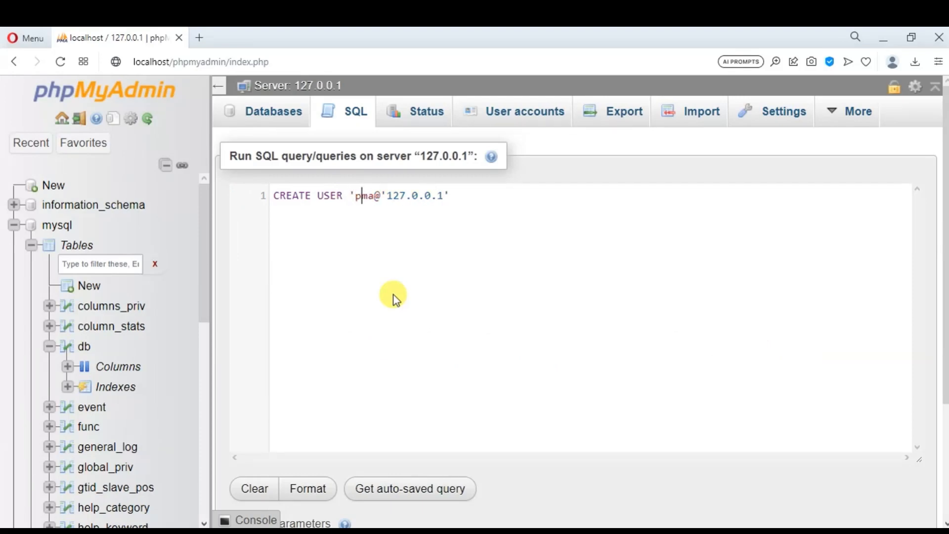
text(')
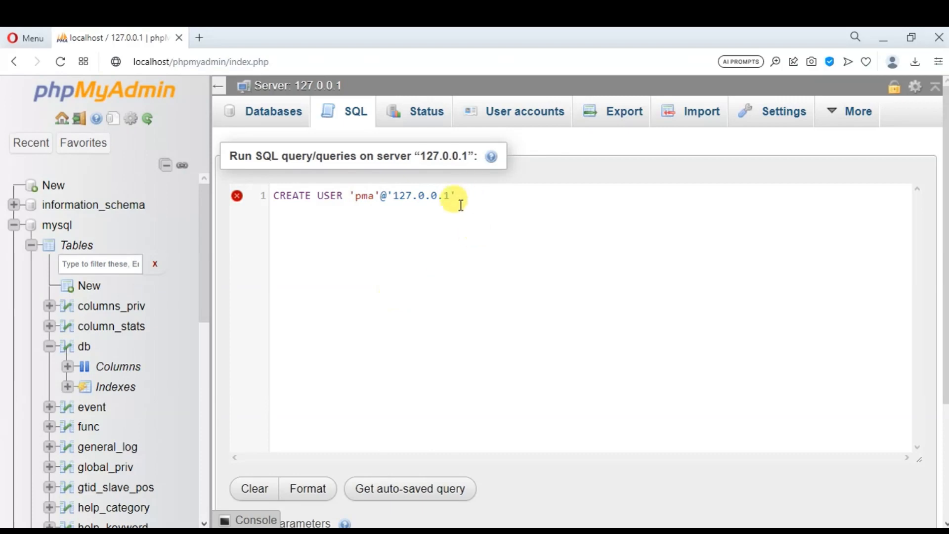
- Run the CREATE USER statement for 'pma'@'127.0.0.1' on the server
click(463, 198)
drag(475, 194, 267, 196)
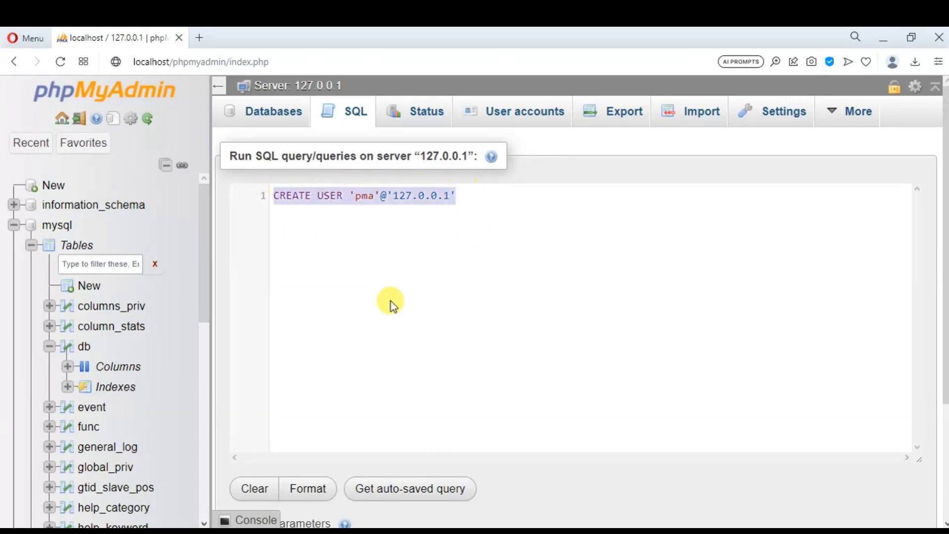
scroll(571, 373, down, 1)
scroll(571, 371, down, 3)
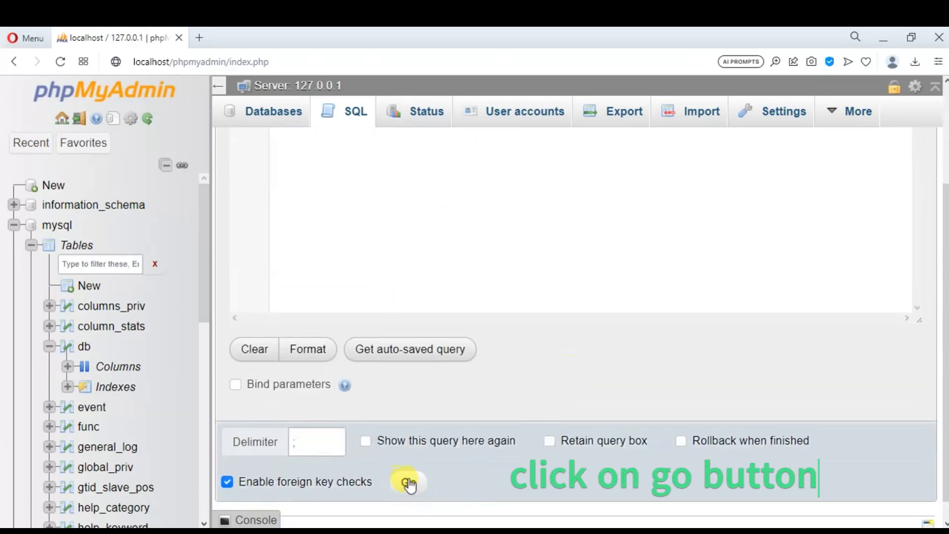
scroll(464, 442, down, 1)
click(408, 458)
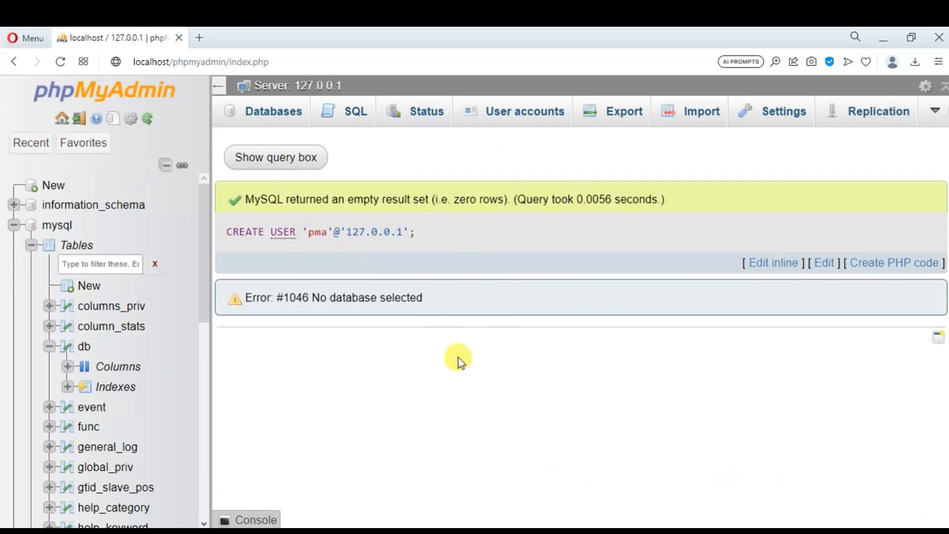
- Open the privileges of the pma user on host 127.0.0.1 in the user accounts and grant it all global privileges
key(ctrl+minus)
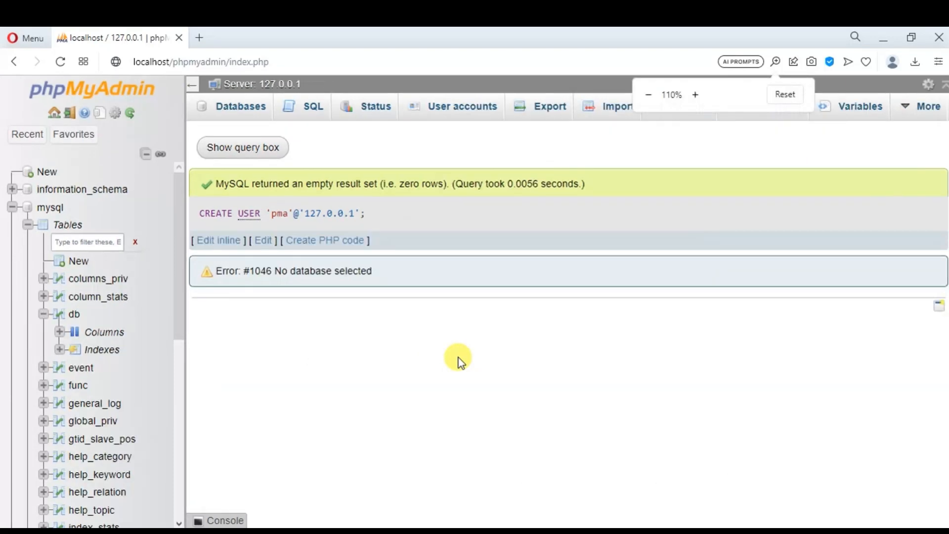
key(ctrl+minus)
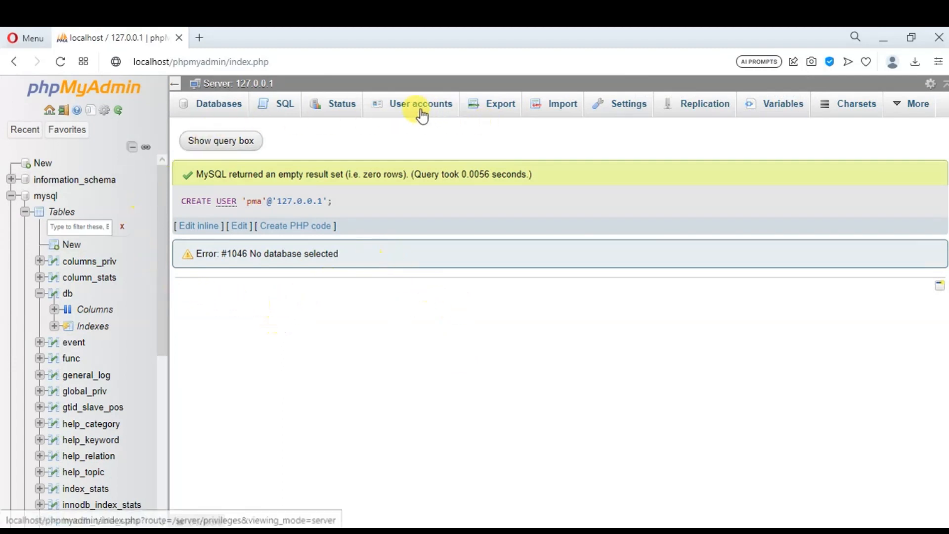
click(405, 110)
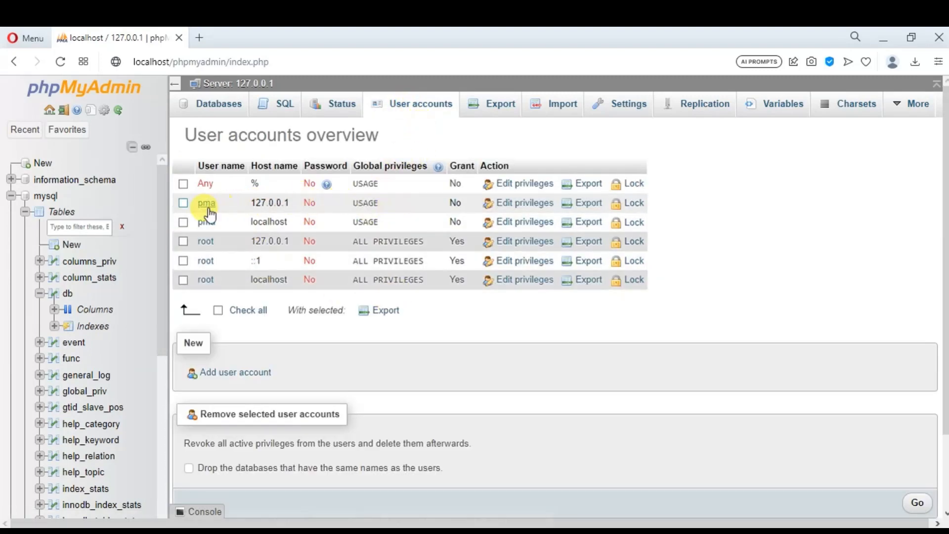
click(512, 207)
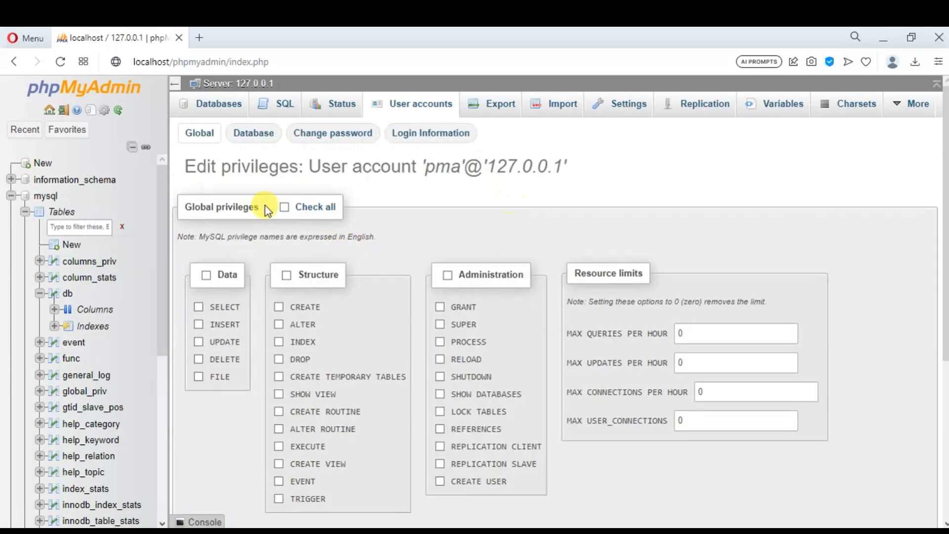
click(284, 207)
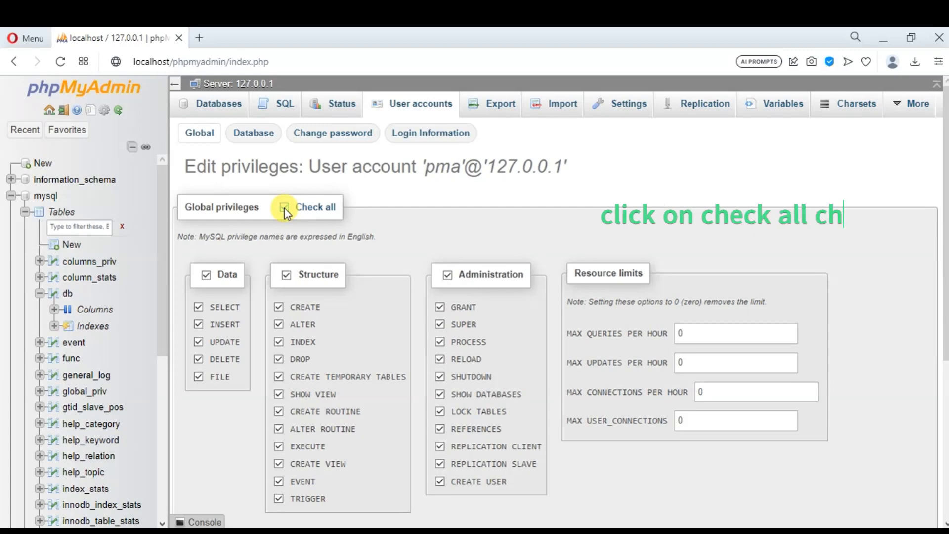
key(ctrl+plus)
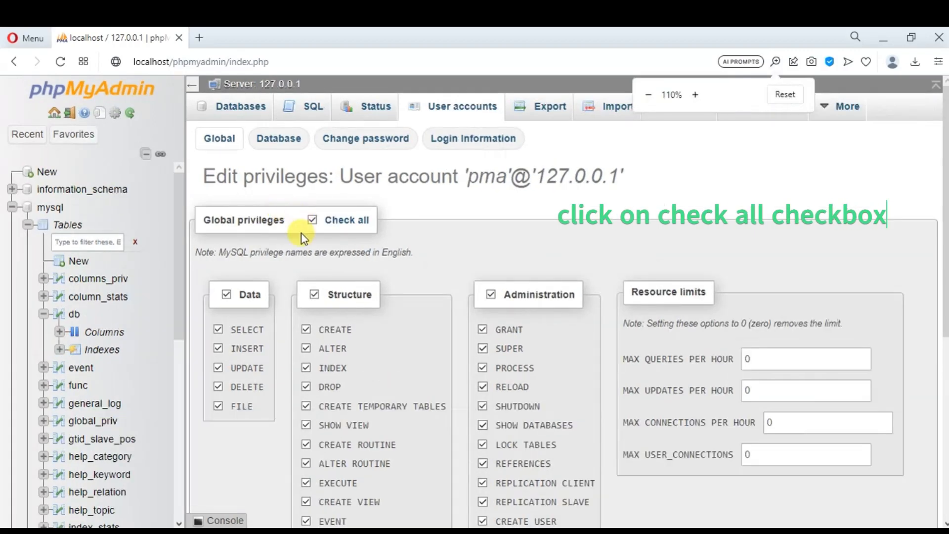
scroll(547, 242, down, 6)
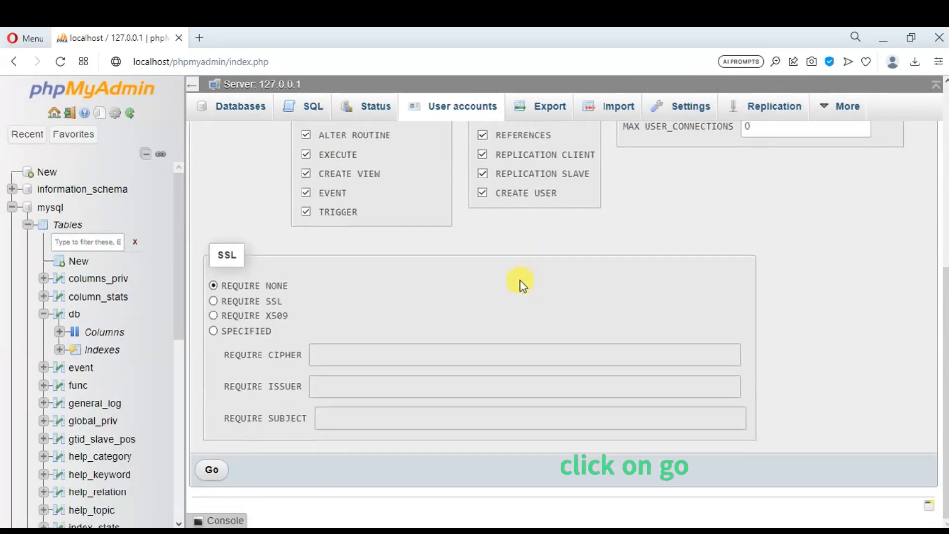
click(212, 470)
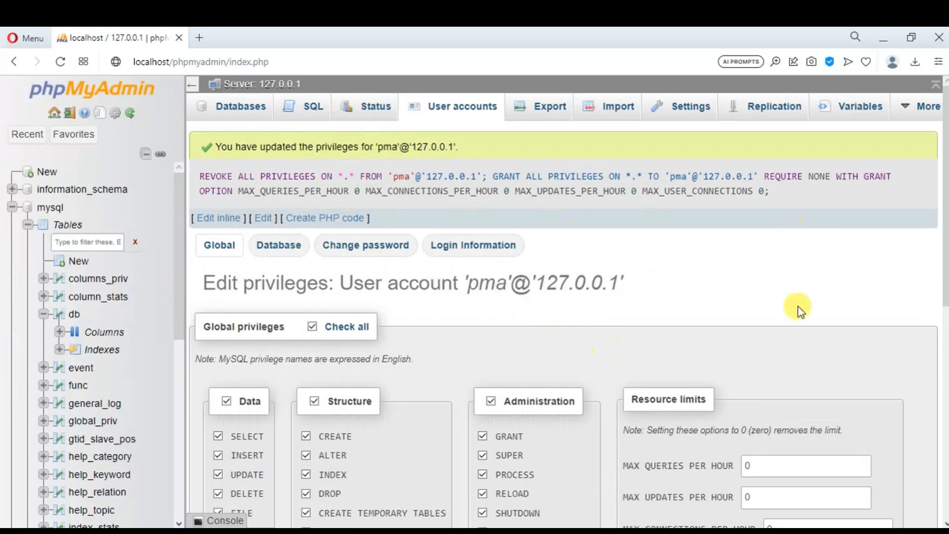
- Try to create the 'phpmyadmin' configuration storage database from the home page's notice, and return to the home page to recheck the notice
click(53, 114)
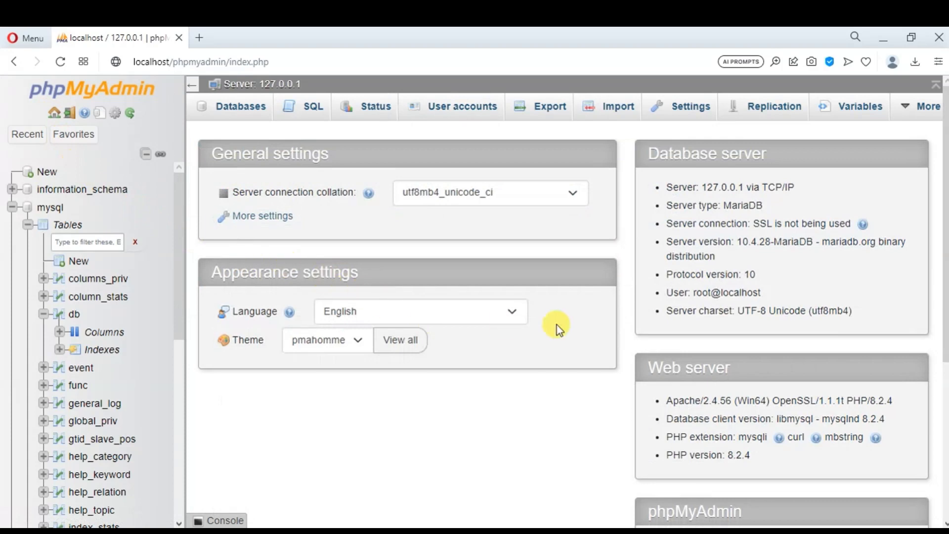
scroll(556, 324, down, 5)
scroll(555, 325, up, 2)
scroll(554, 323, down, 2)
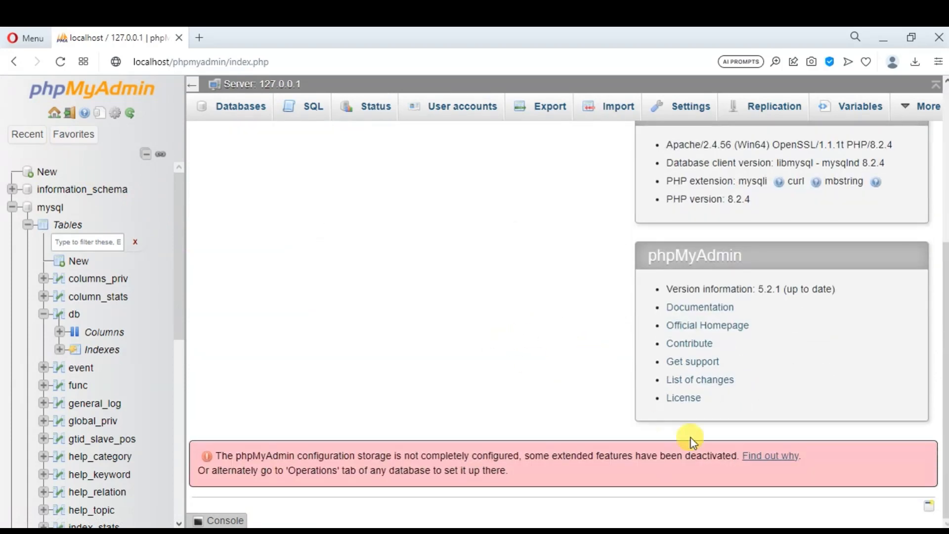
click(756, 455)
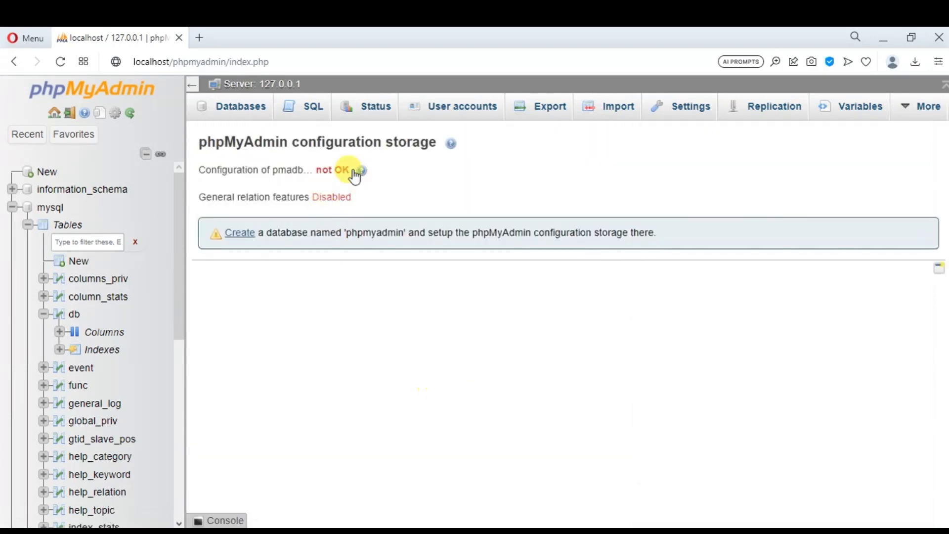
click(235, 239)
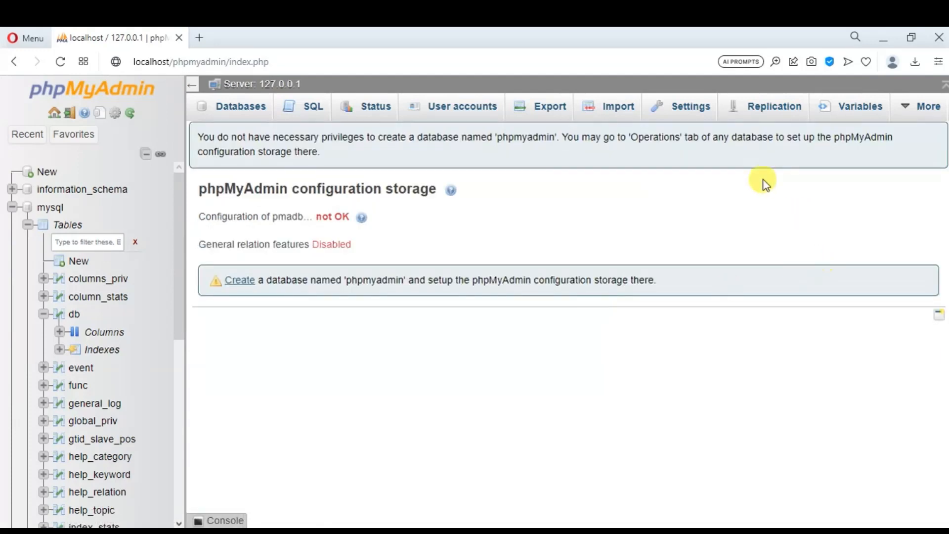
click(55, 114)
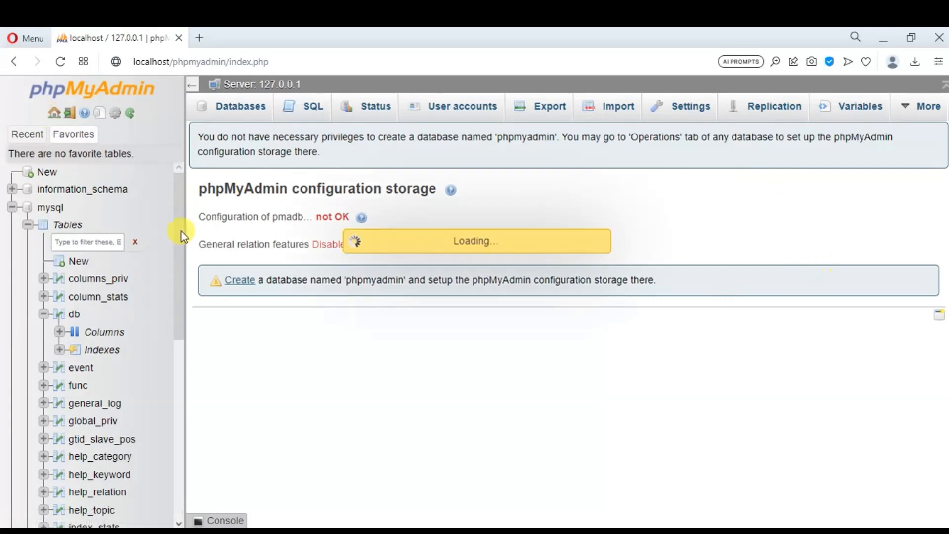
scroll(449, 365, down, 5)
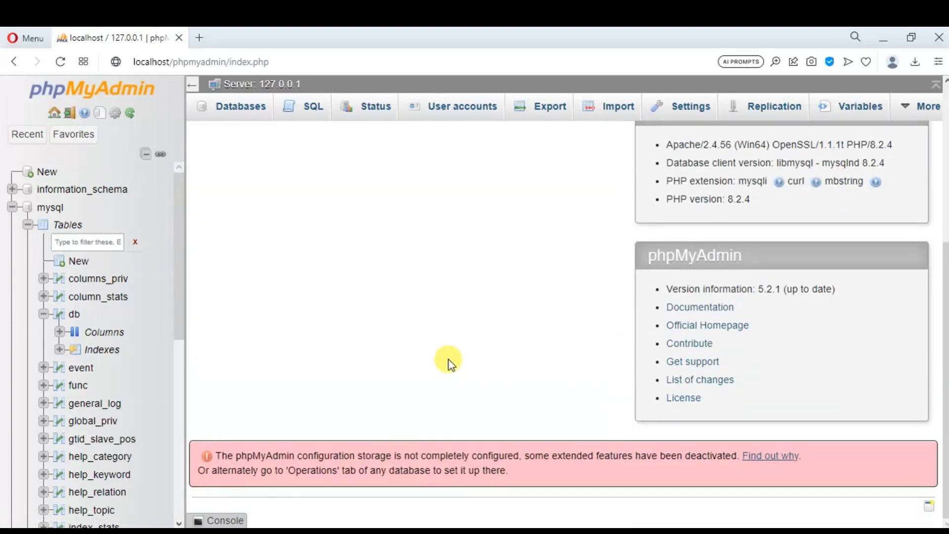
scroll(449, 360, up, 5)
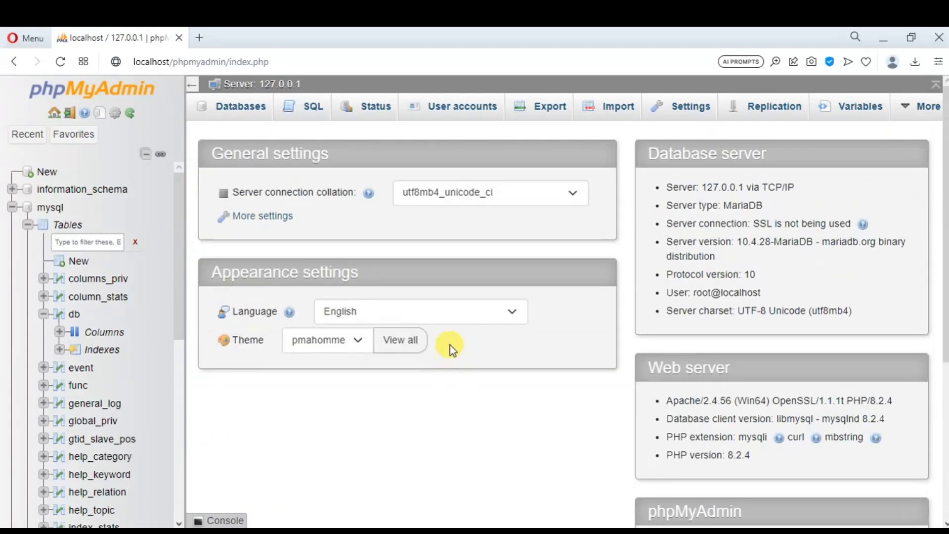
- Remove the pma user account on host localhost from the user accounts overview
click(447, 109)
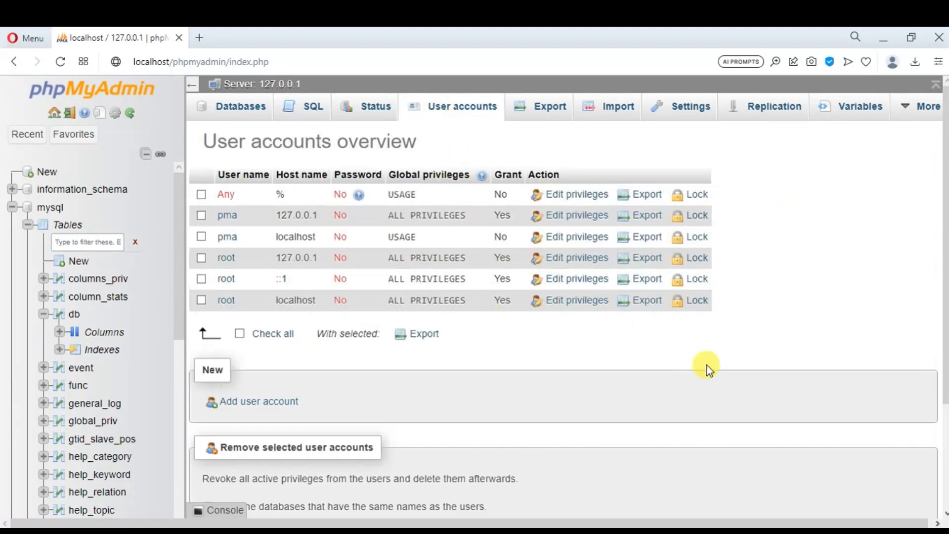
click(201, 239)
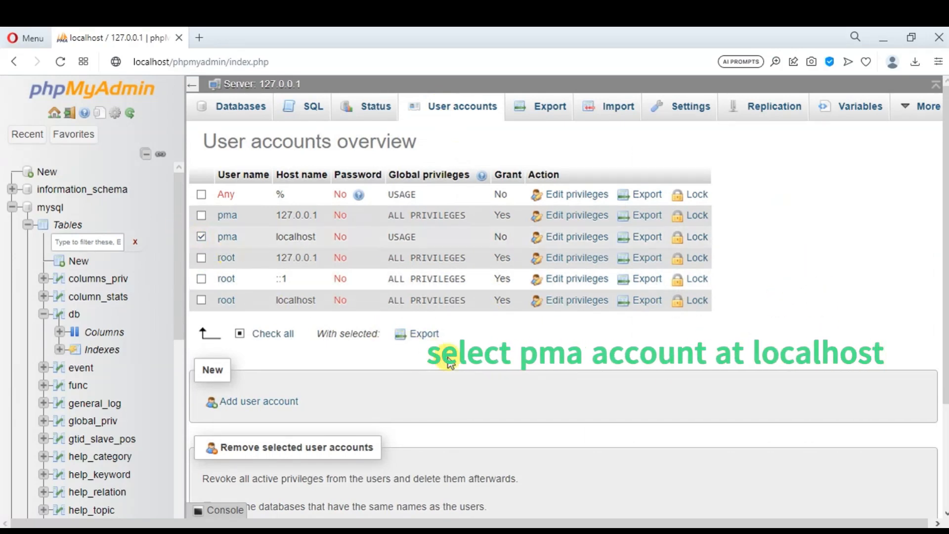
scroll(435, 350, down, 3)
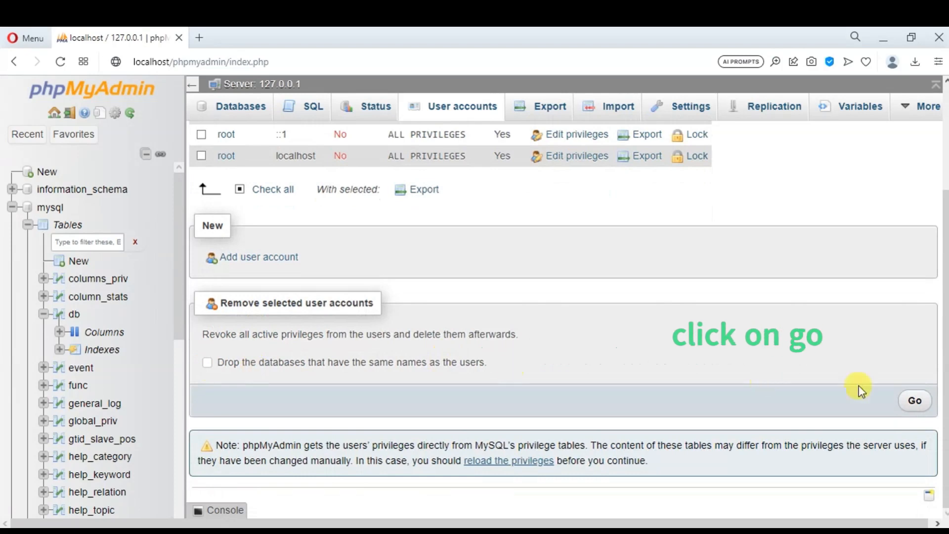
click(915, 402)
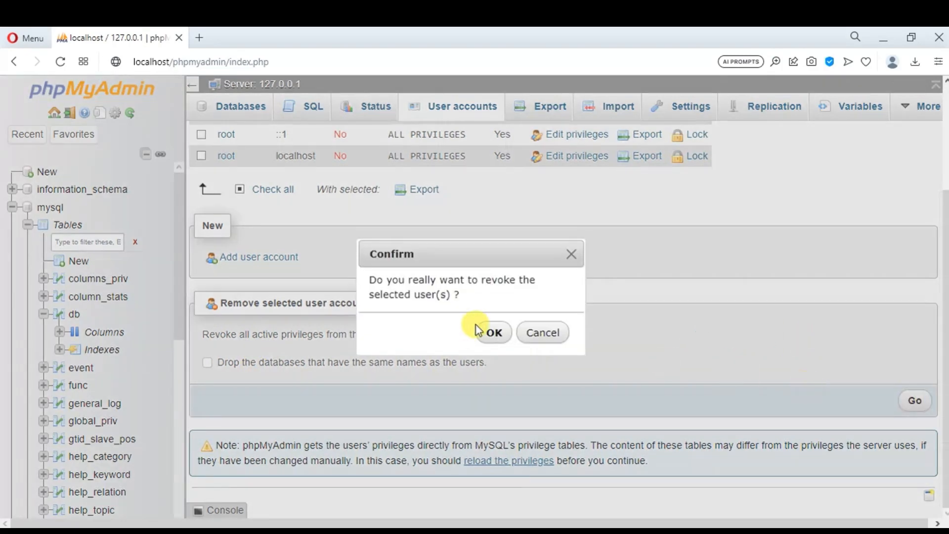
click(493, 334)
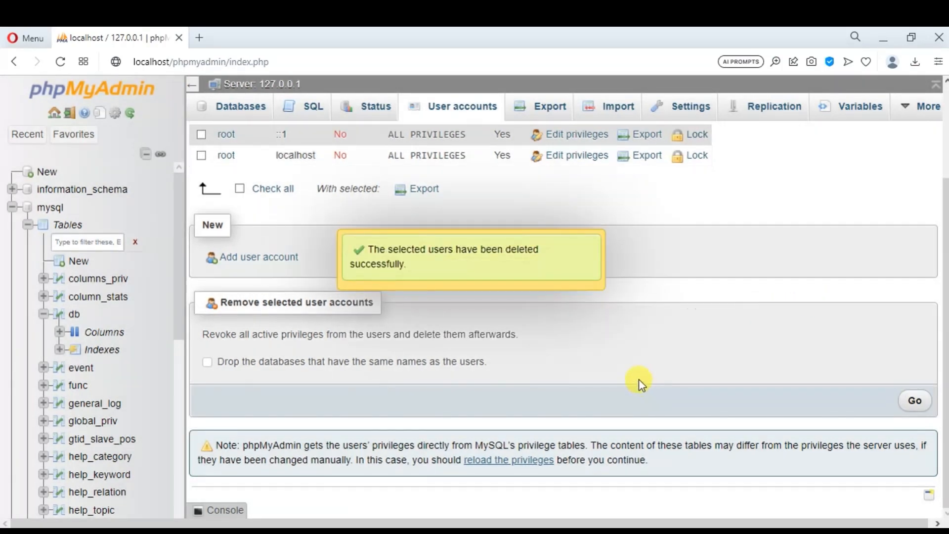
scroll(640, 380, up, 3)
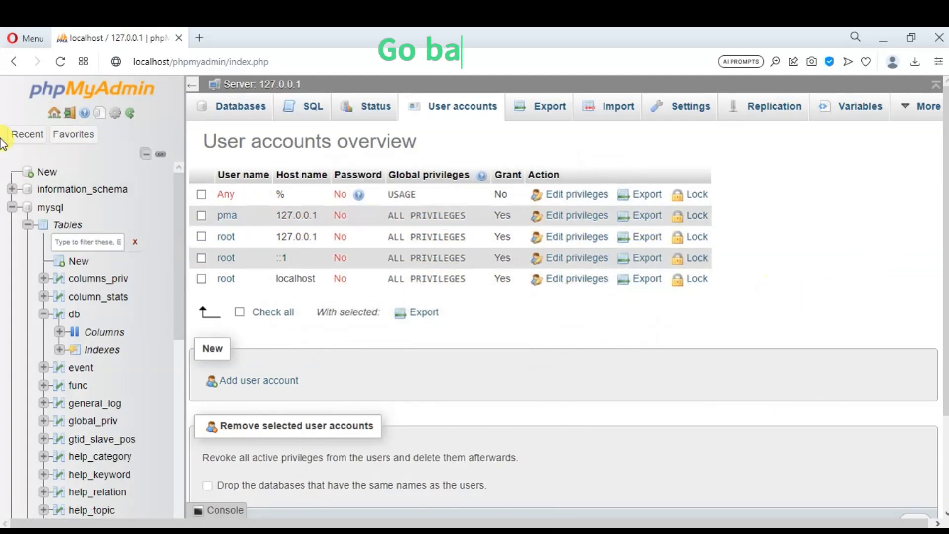
- Return to the phpMyAdmin home page and check its full length for remaining configuration errors
click(55, 117)
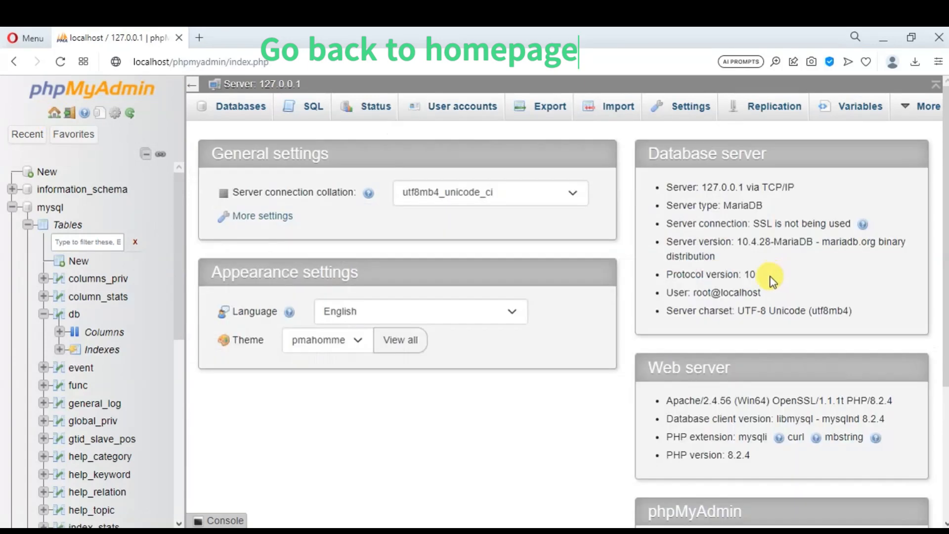
scroll(742, 287, down, 4)
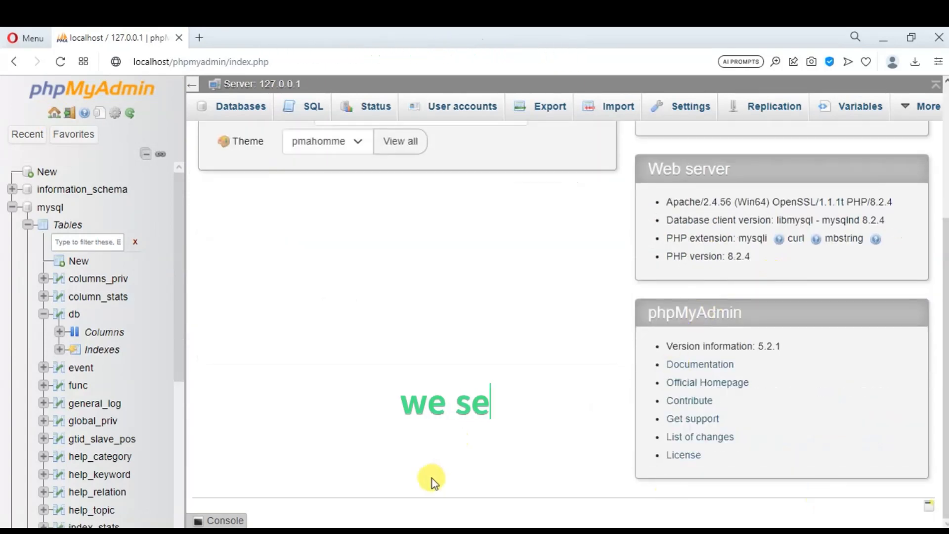
scroll(533, 381, up, 4)
scroll(536, 375, down, 4)
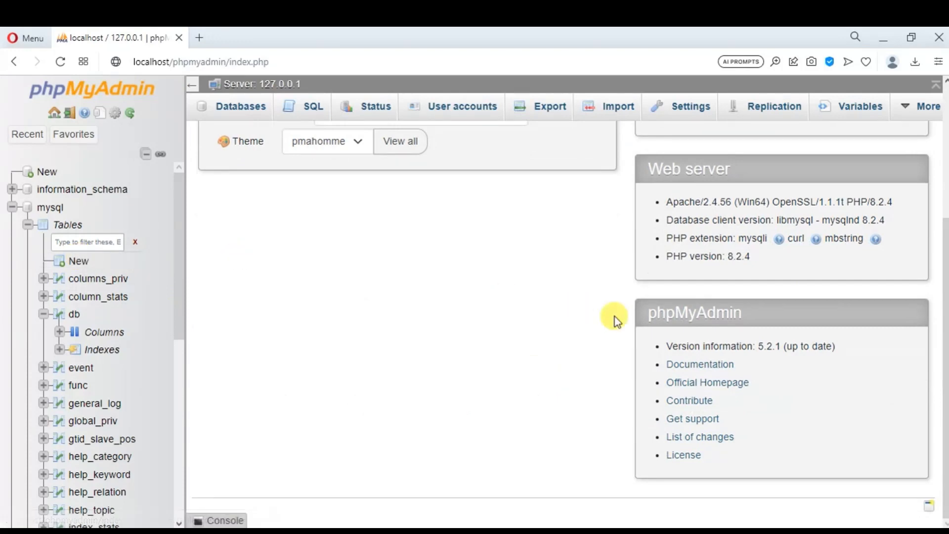
scroll(614, 355, up, 3)
scroll(615, 355, up, 1)
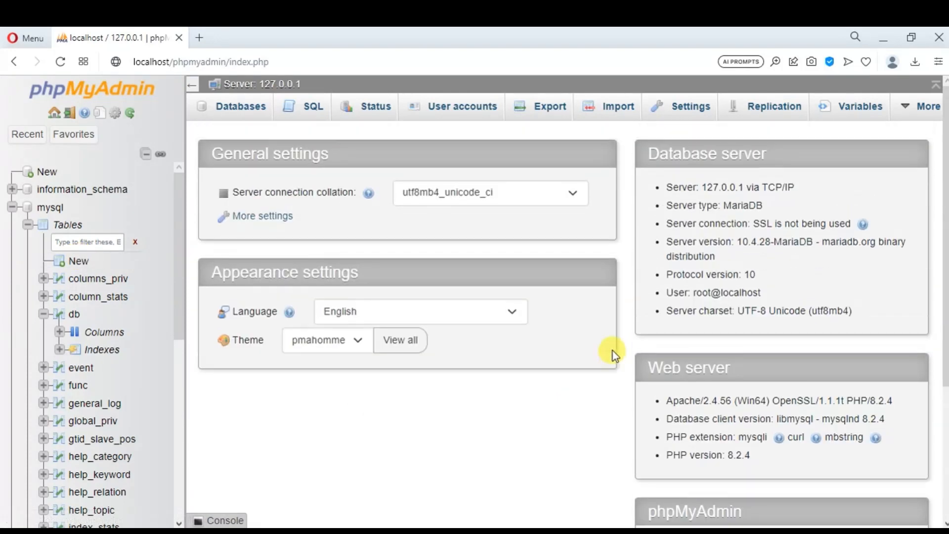